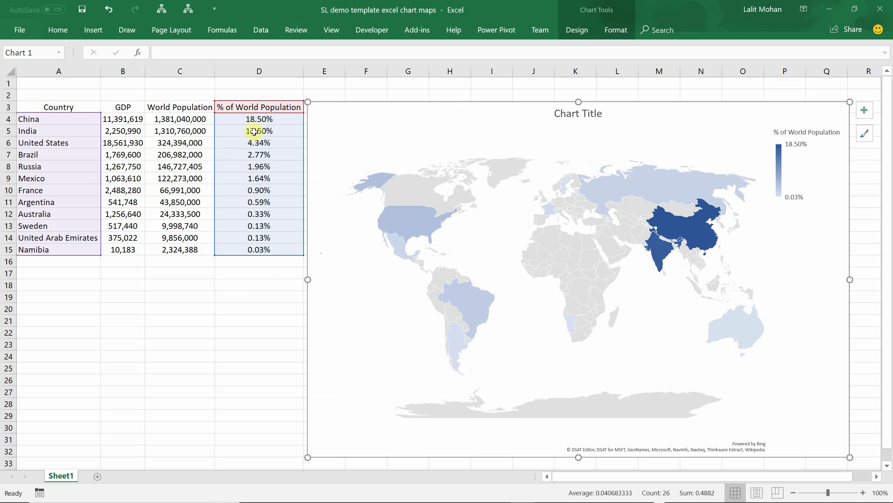
- Extend the map chart's data range to include the World Population and GDP columns
{"action": "left_click", "coordinate": [230, 109]}
{"action": "left_click_drag", "start_coordinate": [231, 109], "coordinate": [200, 111]}
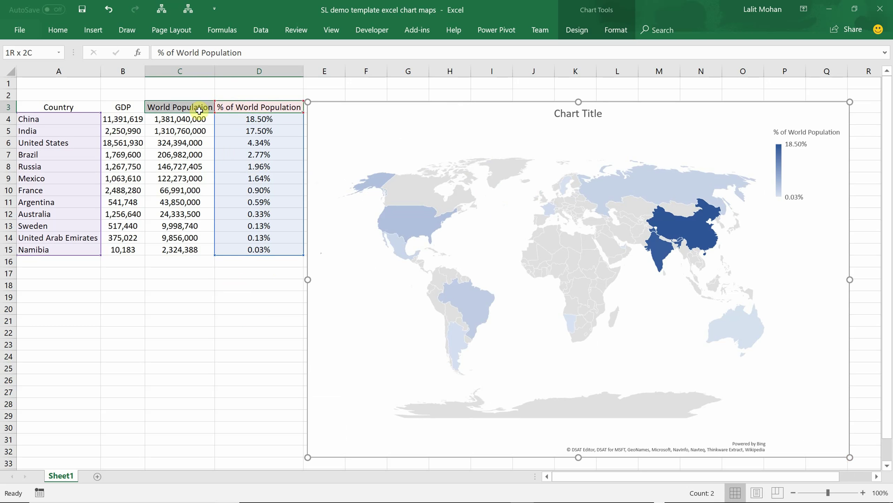
{"action": "left_click", "coordinate": [319, 154]}
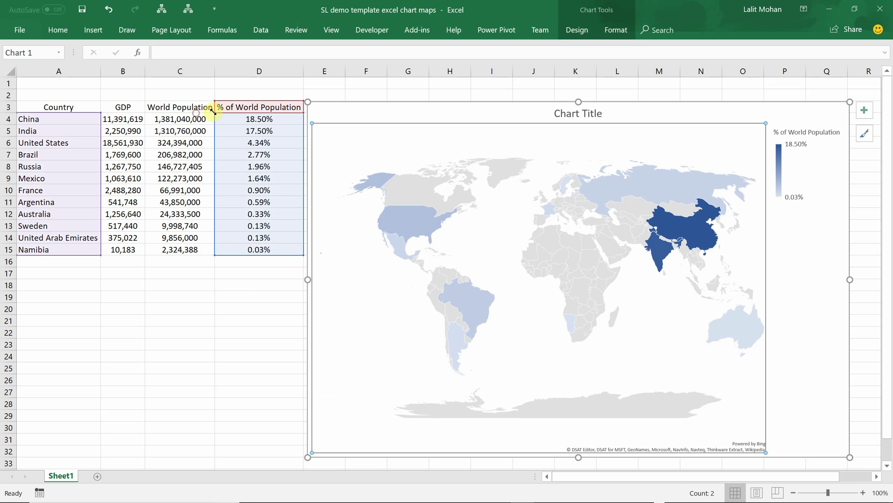
{"action": "left_click_drag", "start_coordinate": [215, 104], "coordinate": [171, 110]}
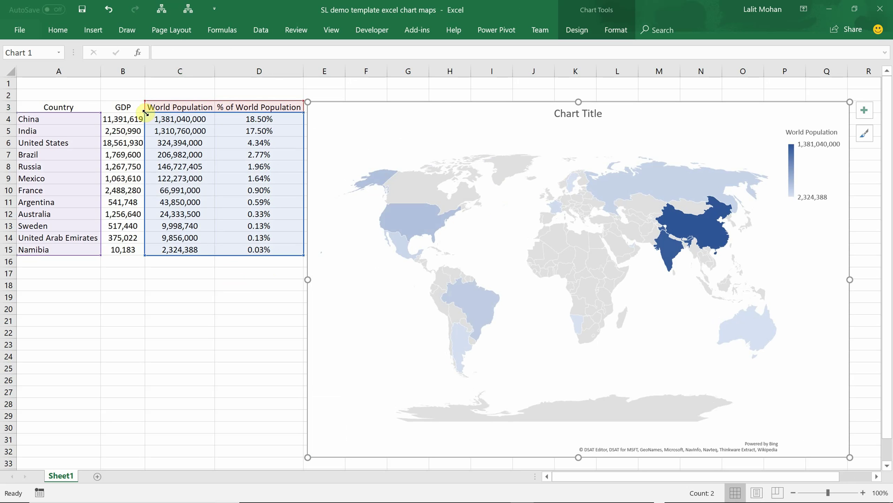
{"action": "left_click_drag", "start_coordinate": [146, 112], "coordinate": [116, 114]}
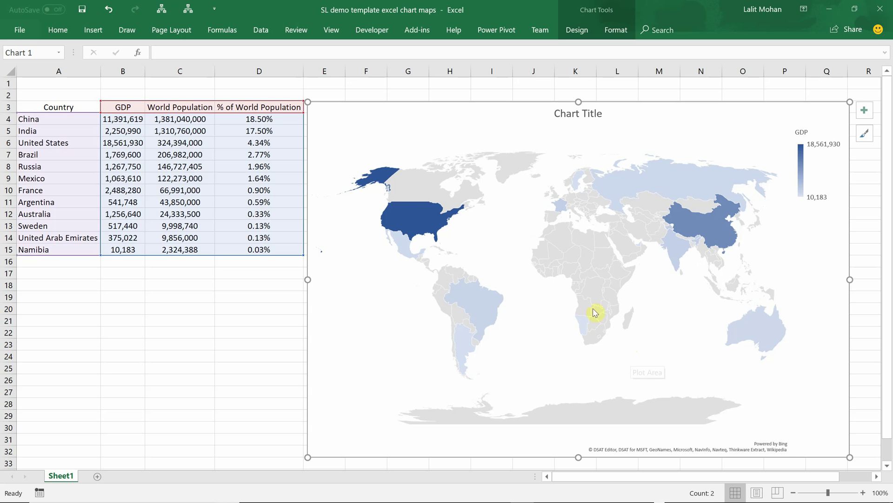
- Set the map series color scale to Diverging (3-color)
{"action": "left_click", "coordinate": [593, 270]}
{"action": "double_click", "coordinate": [593, 270]}
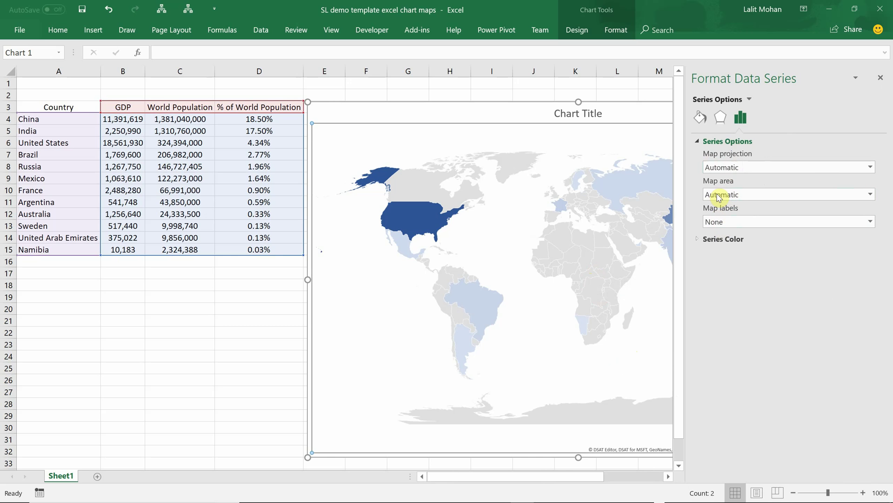
{"action": "left_click", "coordinate": [702, 239]}
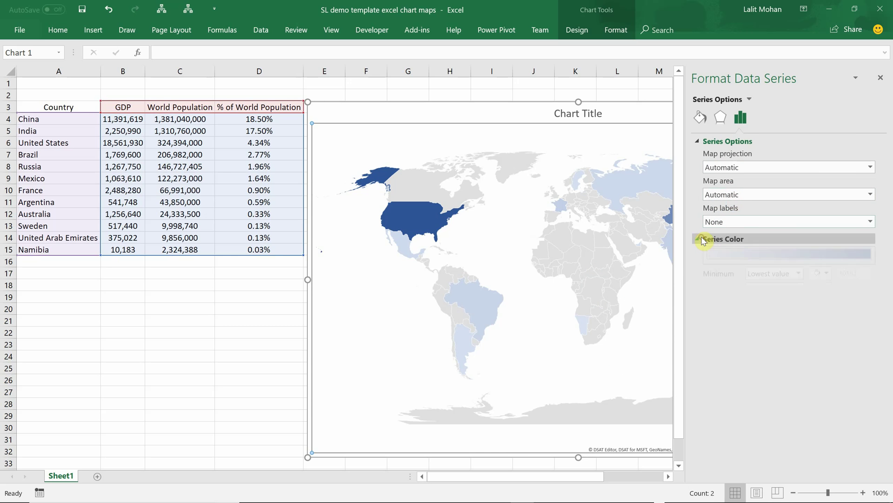
{"action": "left_click", "coordinate": [738, 252]}
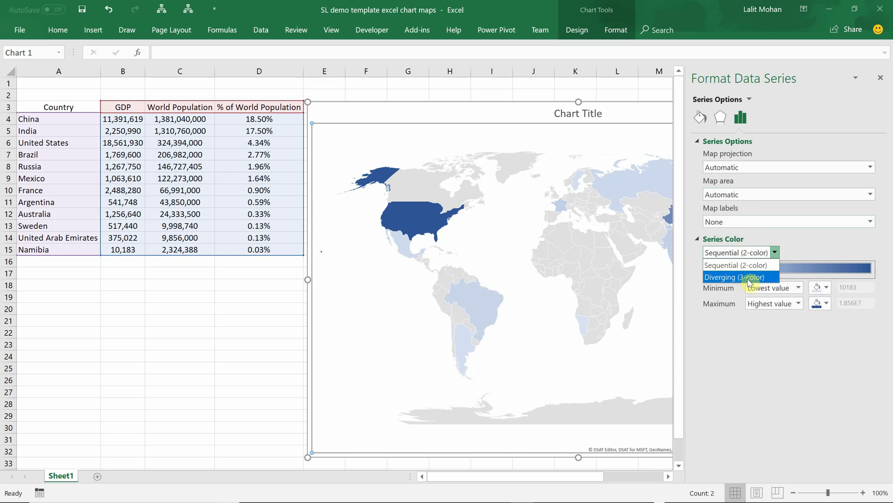
{"action": "left_click", "coordinate": [749, 277]}
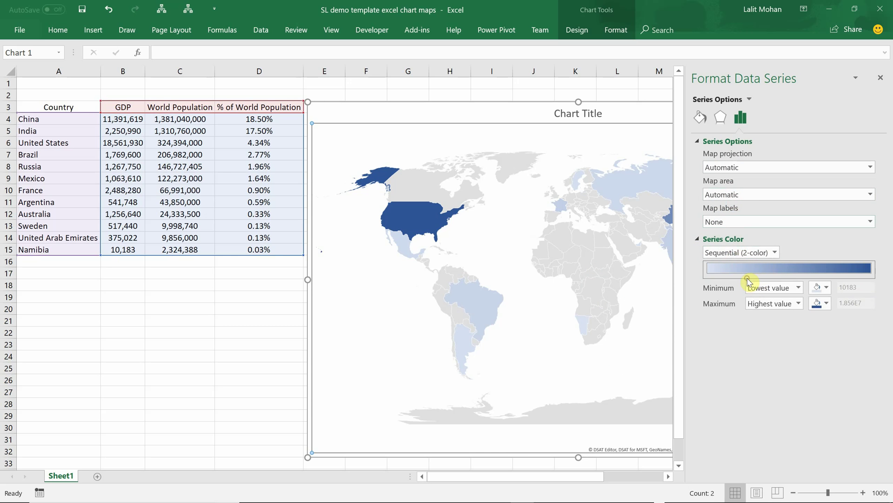
- Color the map series scale green for the minimum, yellow for the midpoint and red for the maximum
{"action": "left_click", "coordinate": [826, 288]}
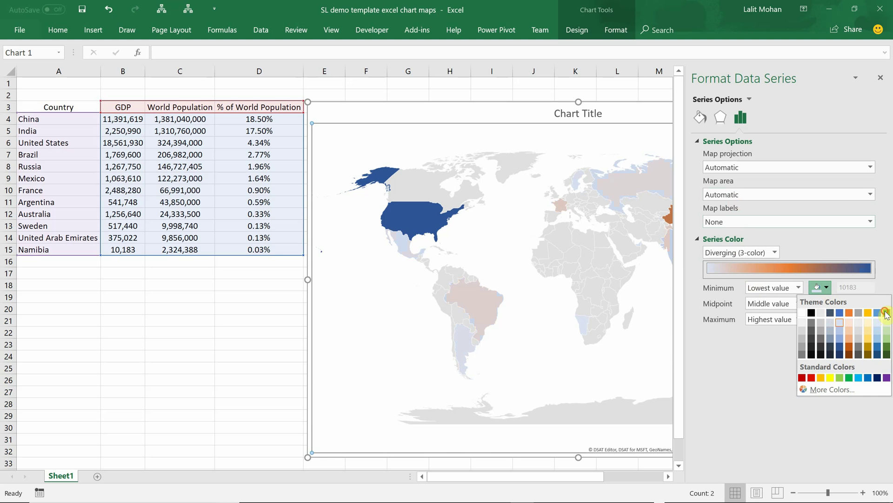
{"action": "left_click", "coordinate": [886, 312]}
{"action": "left_click", "coordinate": [826, 304]}
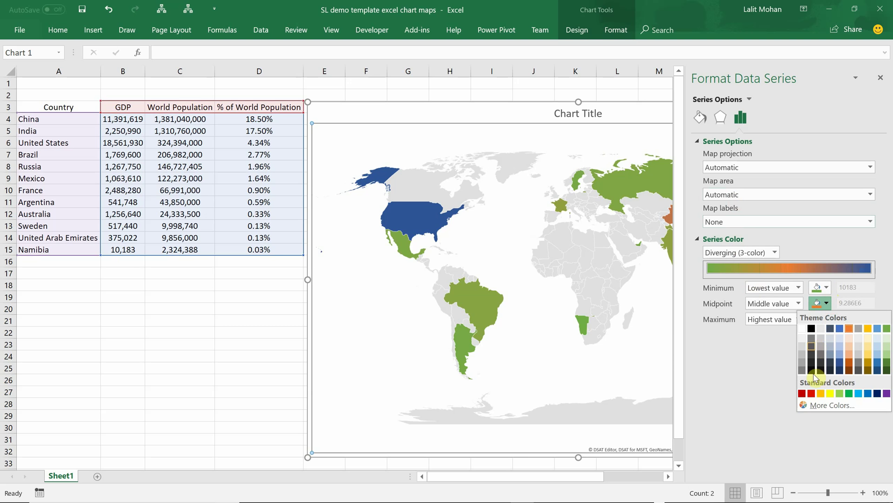
{"action": "left_click", "coordinate": [830, 393]}
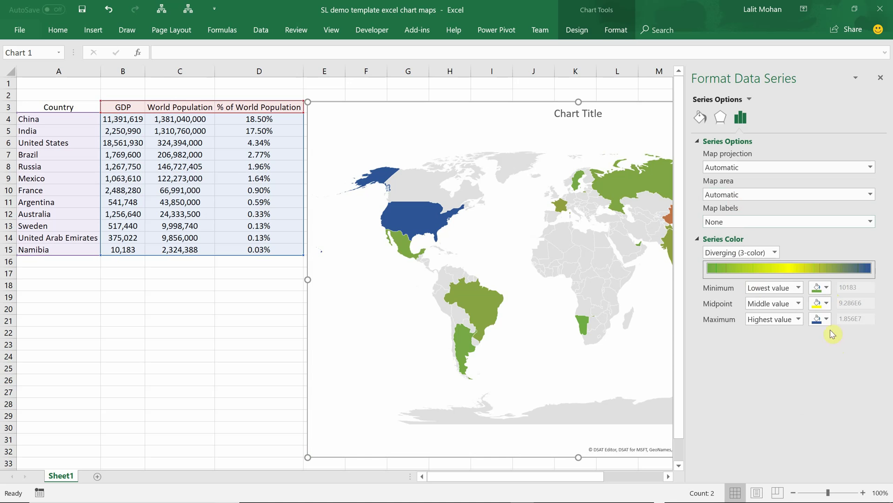
{"action": "left_click", "coordinate": [824, 319]}
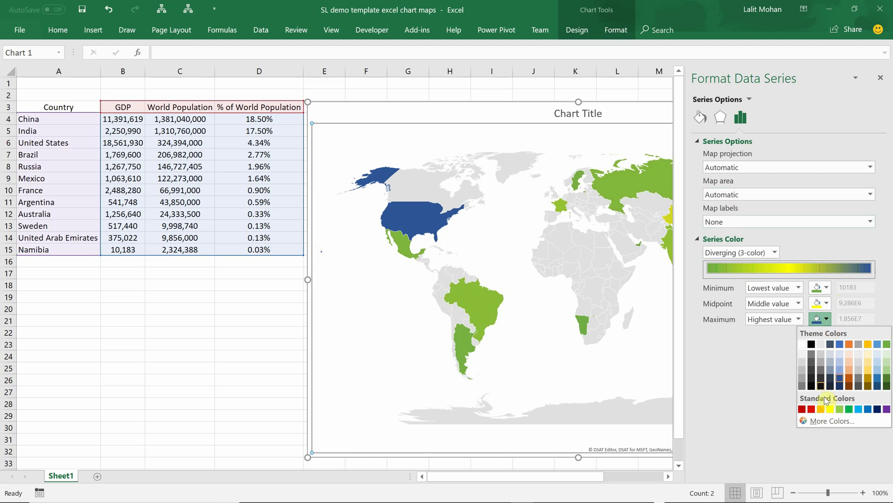
{"action": "left_click", "coordinate": [802, 409]}
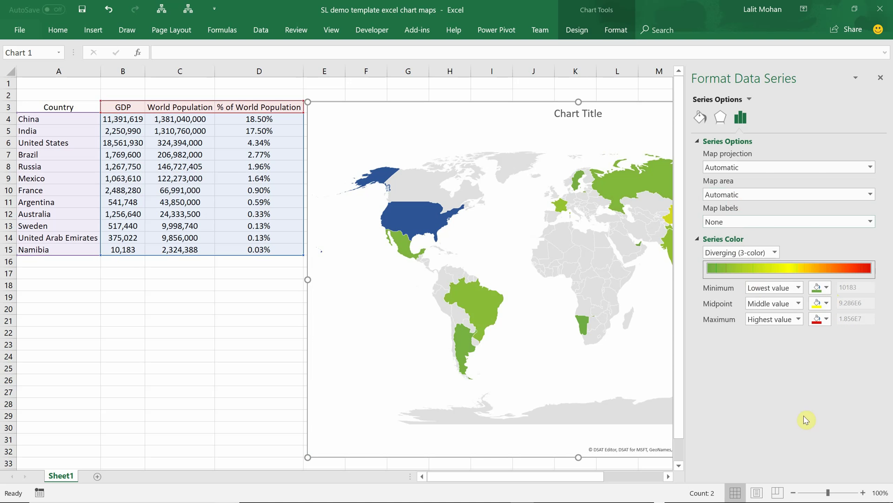
{"action": "left_click", "coordinate": [880, 79]}
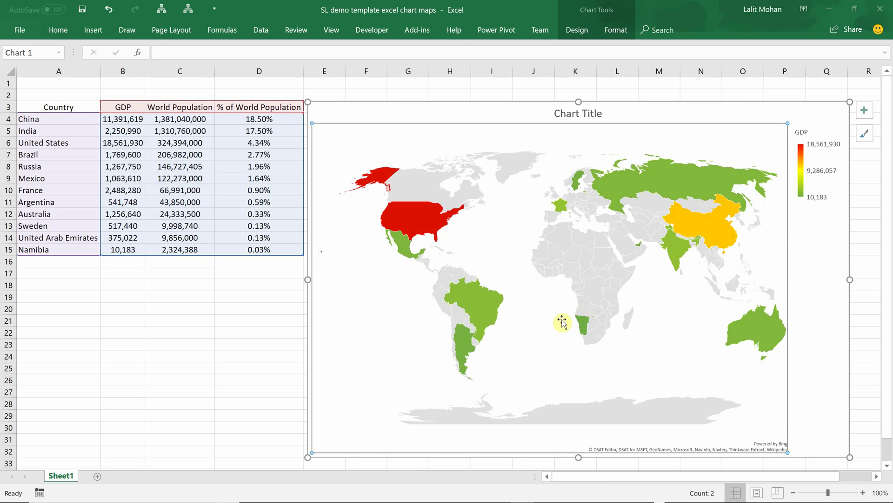
{"action": "mouse_move", "coordinate": [585, 326]}
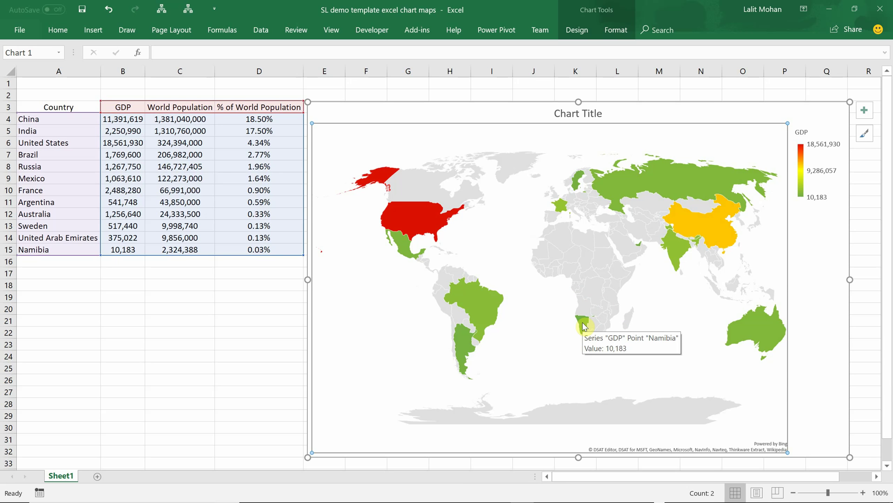
- Add a new worksheet and list western, central, southern and north western in D7:D10, widening column D to fit
{"action": "left_click", "coordinate": [97, 476]}
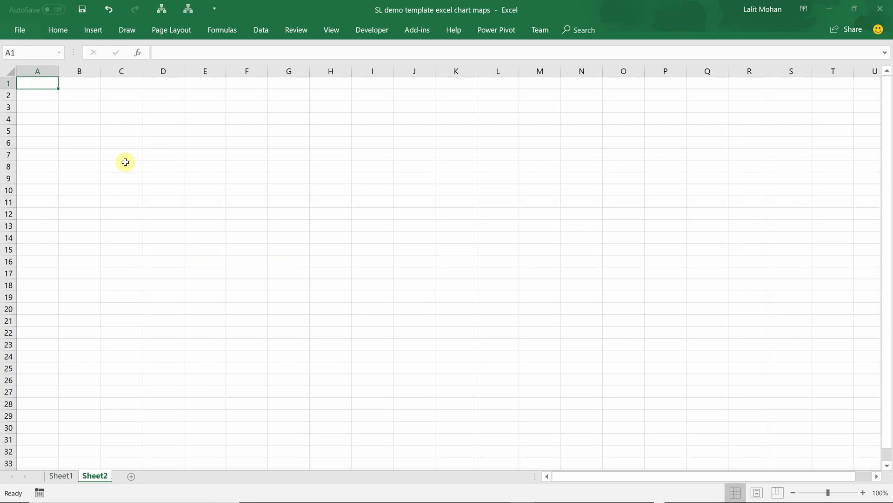
{"action": "left_click", "coordinate": [157, 155]}
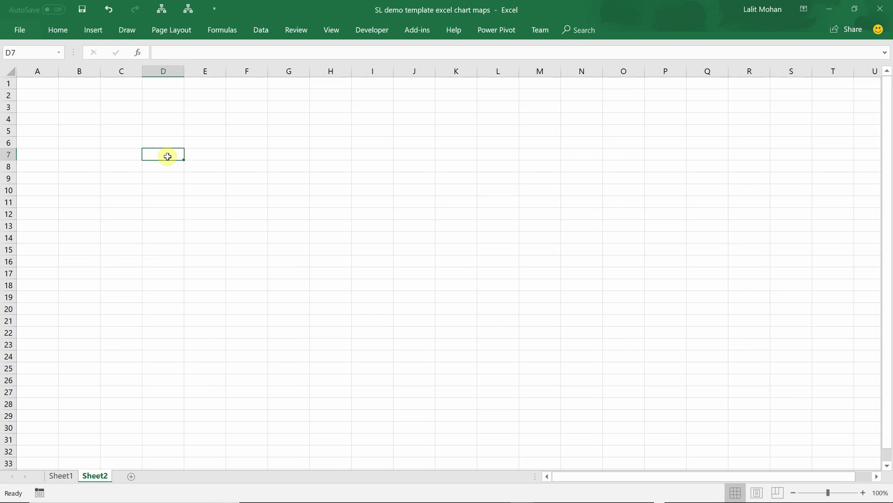
{"action": "type", "text": "western"}
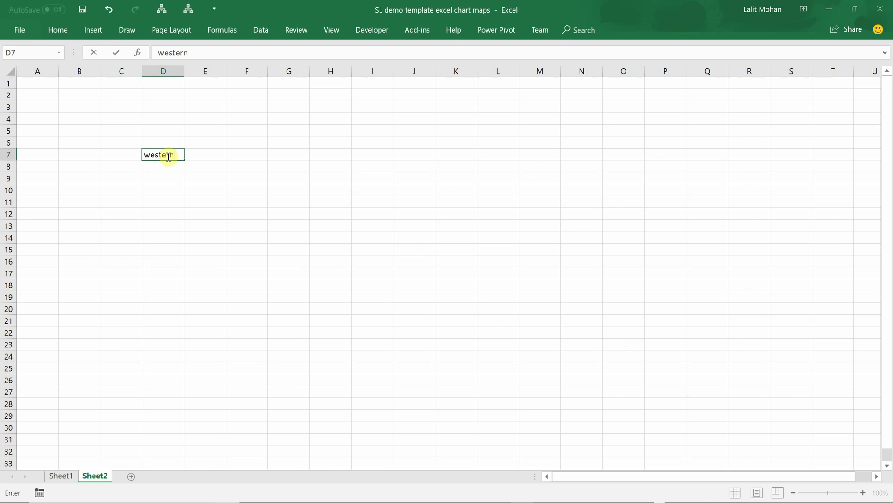
{"action": "key", "text": "Return"}
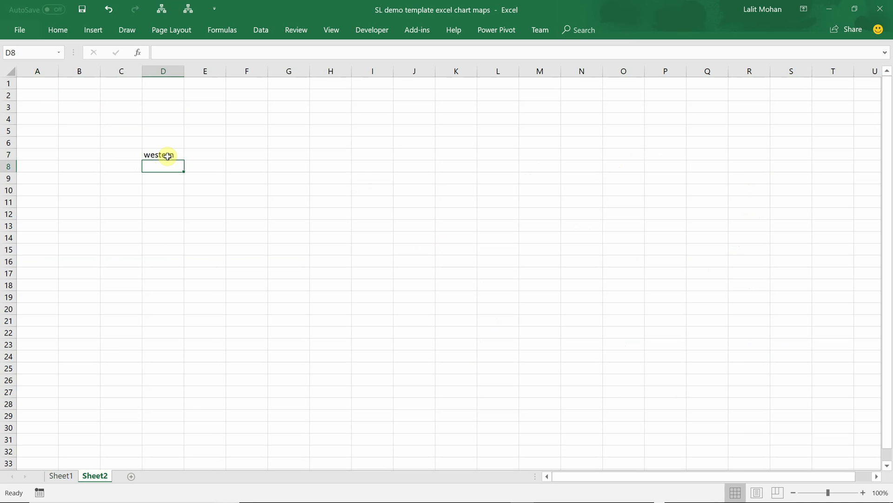
{"action": "type", "text": "central"}
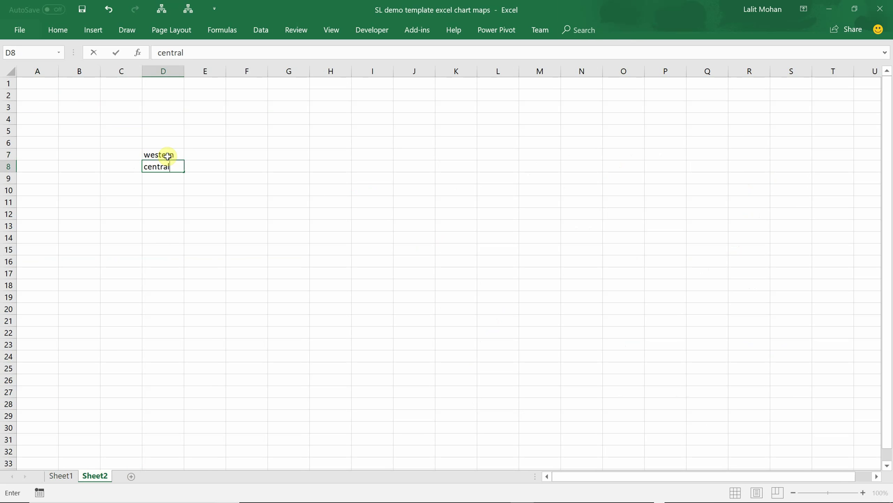
{"action": "key", "text": "ctrl+Return"}
{"action": "key", "text": "Return"}
{"action": "type", "text": "southern"}
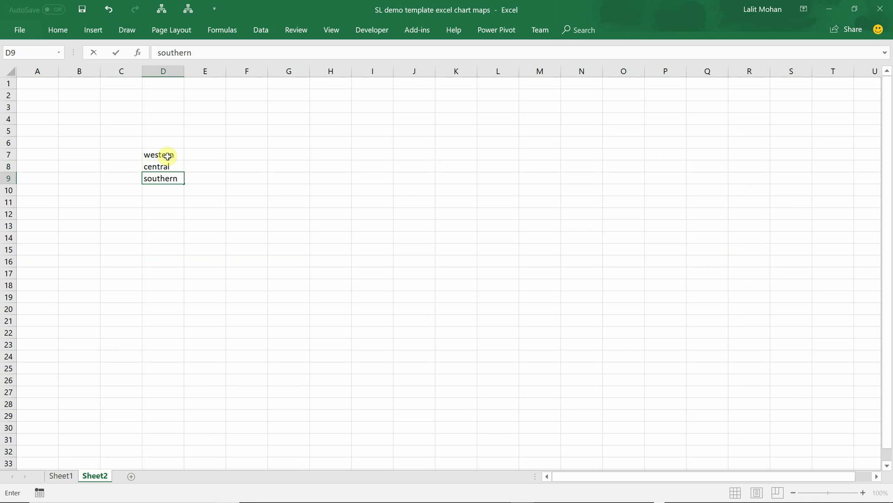
{"action": "key", "text": "Return"}
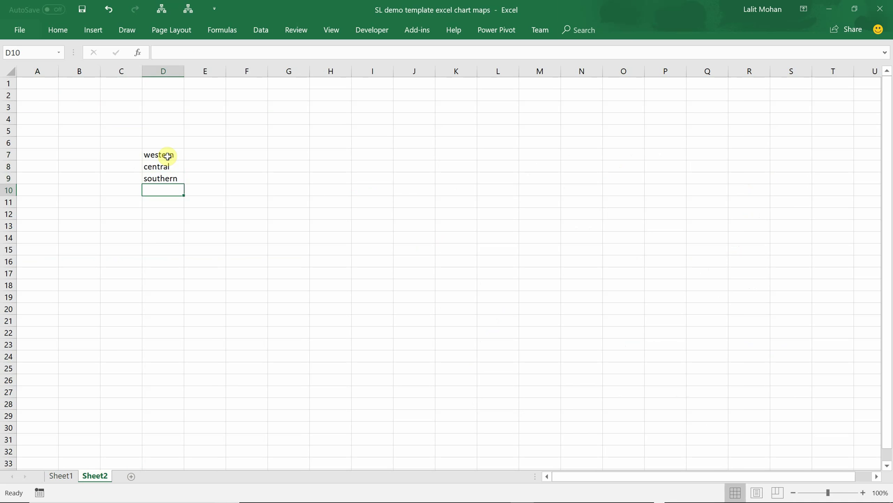
{"action": "type", "text": "north "}
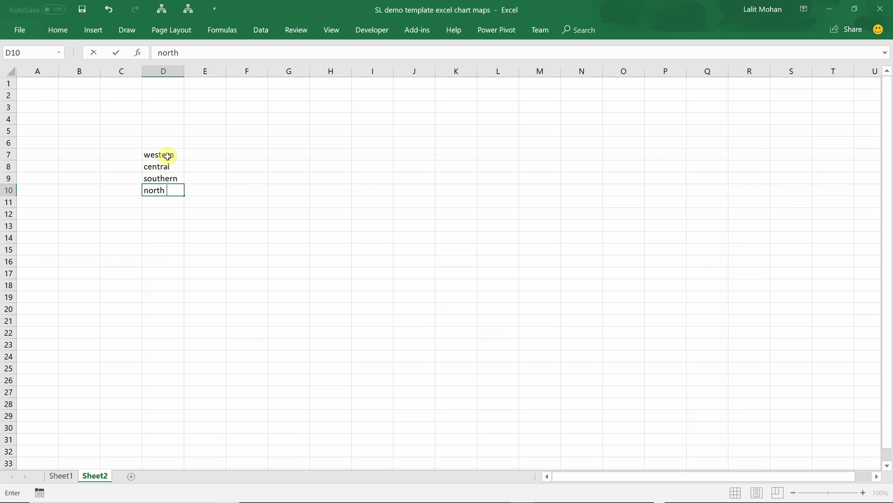
{"action": "type", "text": "western"}
{"action": "left_click", "coordinate": [254, 235]}
{"action": "left_click_drag", "start_coordinate": [185, 71], "coordinate": [208, 71]}
- Enter the values 5, 3, 2.5 and 2.5 in E7:E10 beside the region names
{"action": "left_click", "coordinate": [231, 156]}
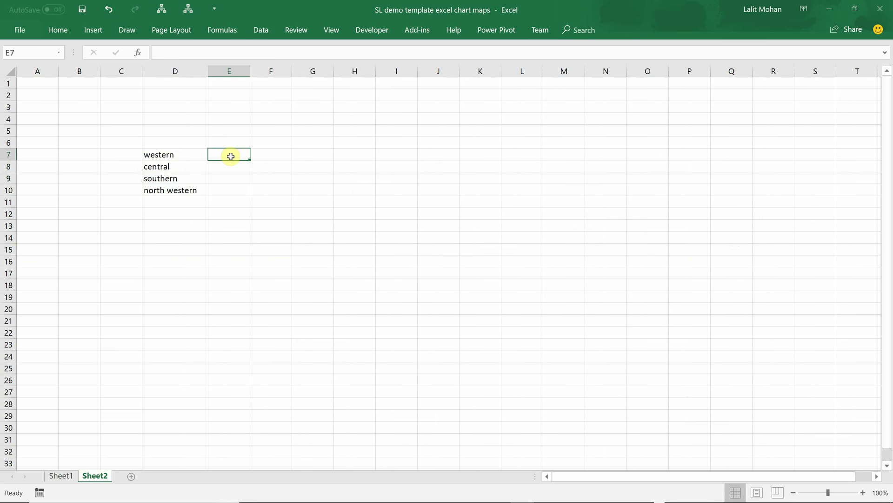
{"action": "type", "text": "5"}
{"action": "key", "text": "Return"}
{"action": "type", "text": "3"}
{"action": "key", "text": "Return"}
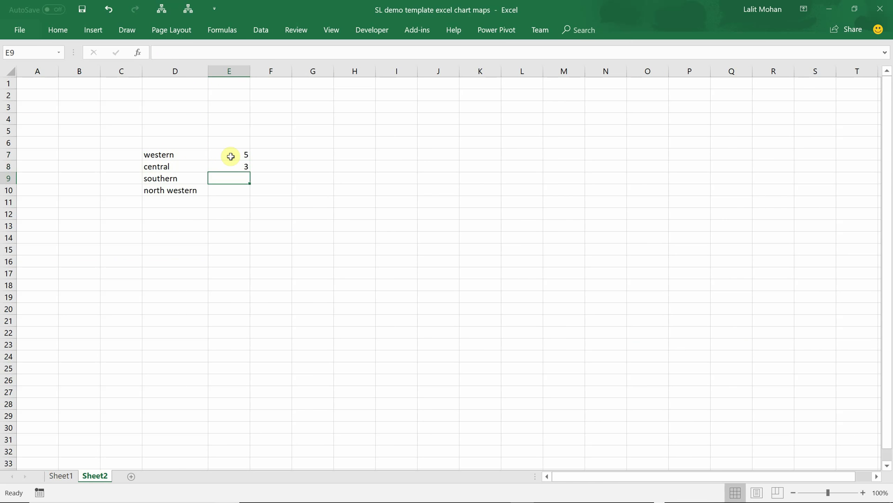
{"action": "type", "text": "2.5"}
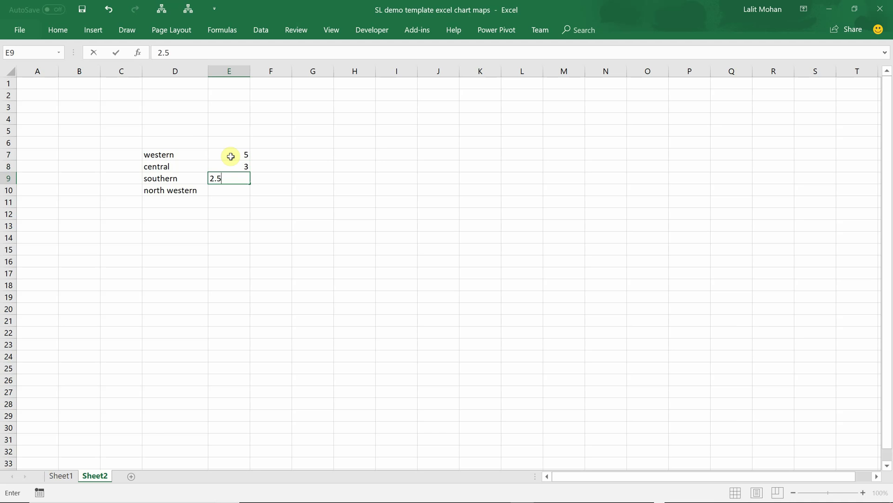
{"action": "key", "text": "Return"}
{"action": "type", "text": "2.5"}
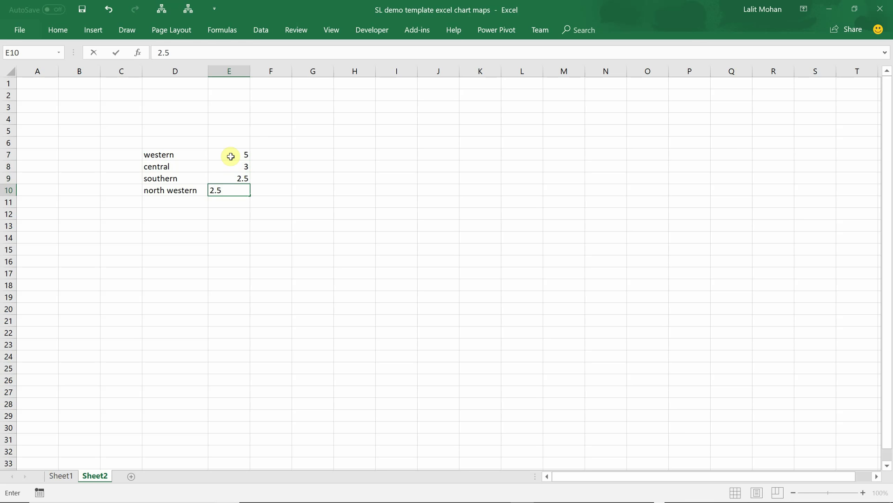
- Add the column headers "states" in D6 and "pop(m)" in E6
{"action": "left_click", "coordinate": [191, 143]}
{"action": "type", "text": "sta"}
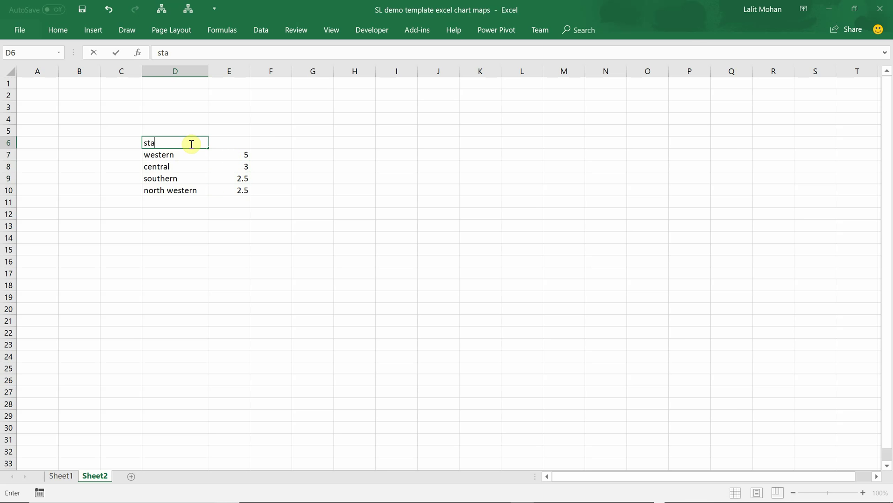
{"action": "type", "text": "tes"}
{"action": "left_click", "coordinate": [244, 142]}
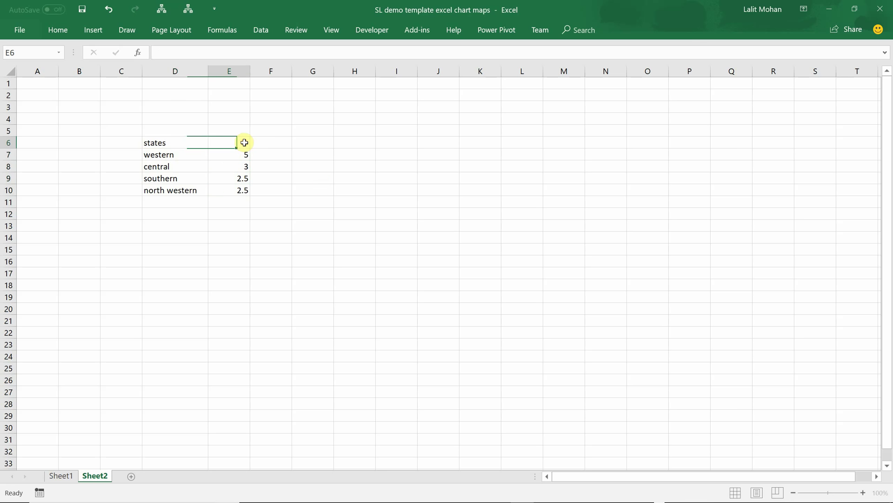
{"action": "type", "text": "pop("}
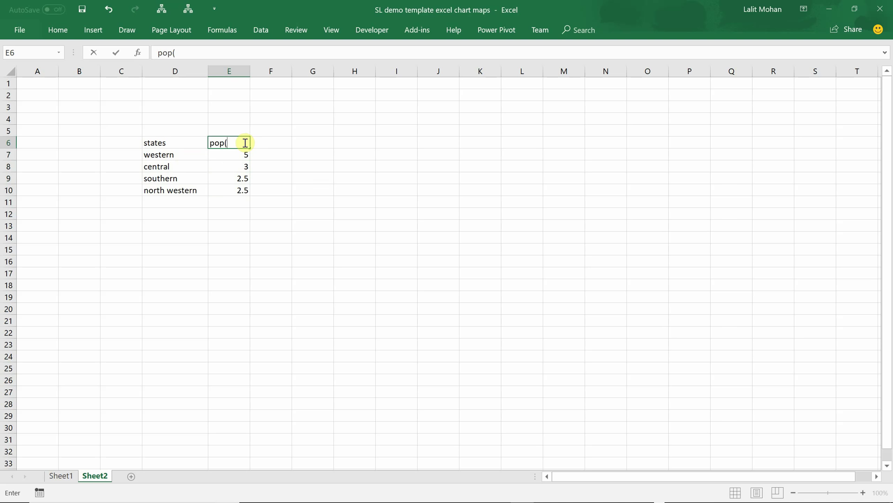
{"action": "type", "text": "m)"}
{"action": "left_click", "coordinate": [205, 194]}
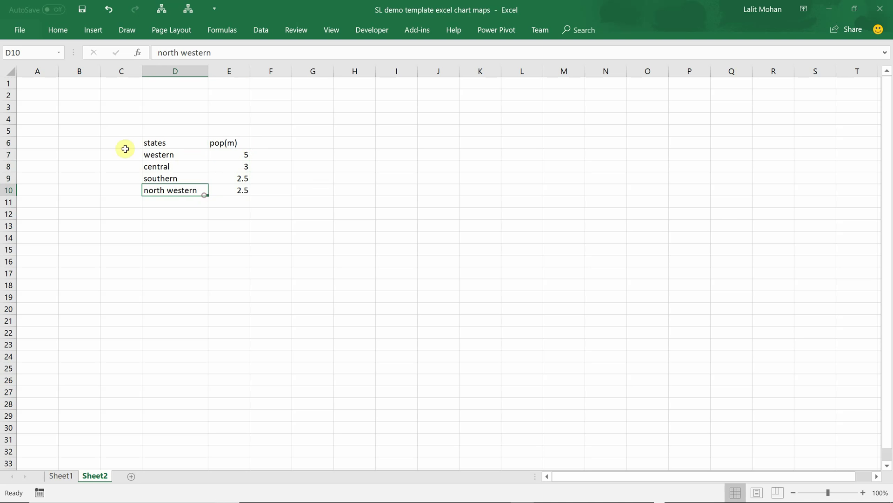
- Add a "country" header in C6 and fill "sri lanka" down C7:C10 beside the states
{"action": "left_click", "coordinate": [121, 140]}
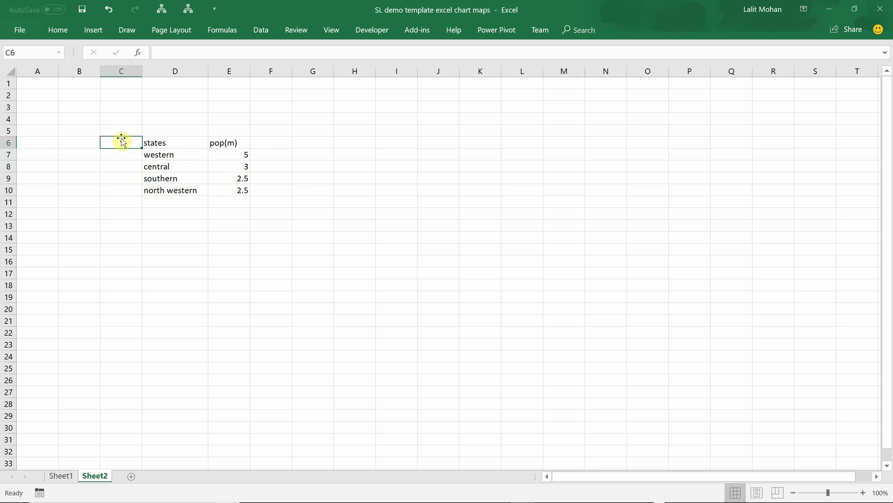
{"action": "type", "text": "country"}
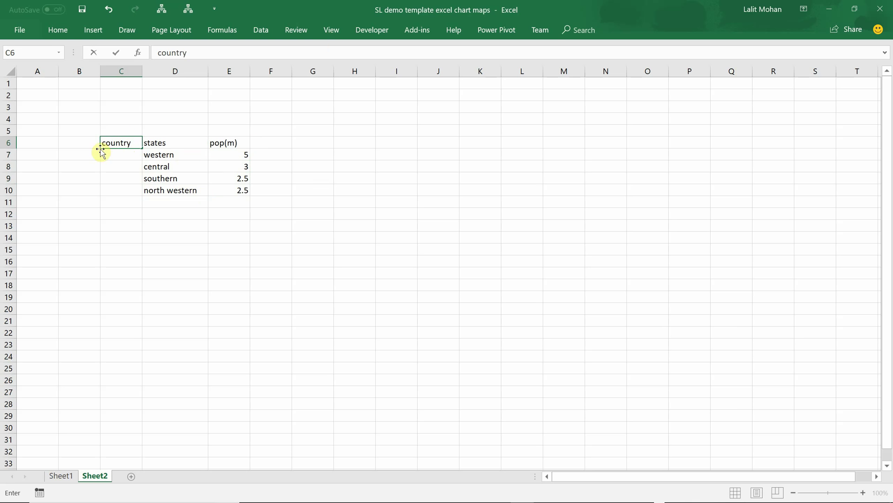
{"action": "left_click", "coordinate": [126, 153]}
{"action": "type", "text": "sri"}
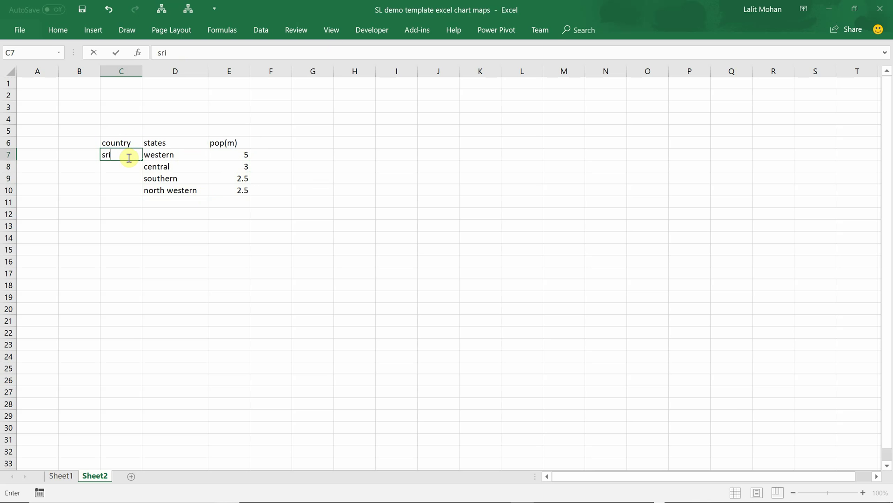
{"action": "type", "text": " lanka"}
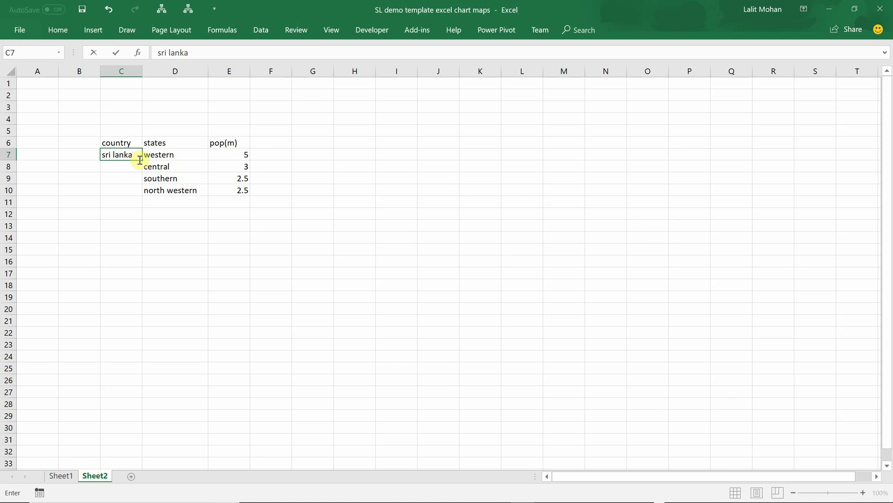
{"action": "left_click", "coordinate": [134, 167]}
{"action": "left_click", "coordinate": [134, 156]}
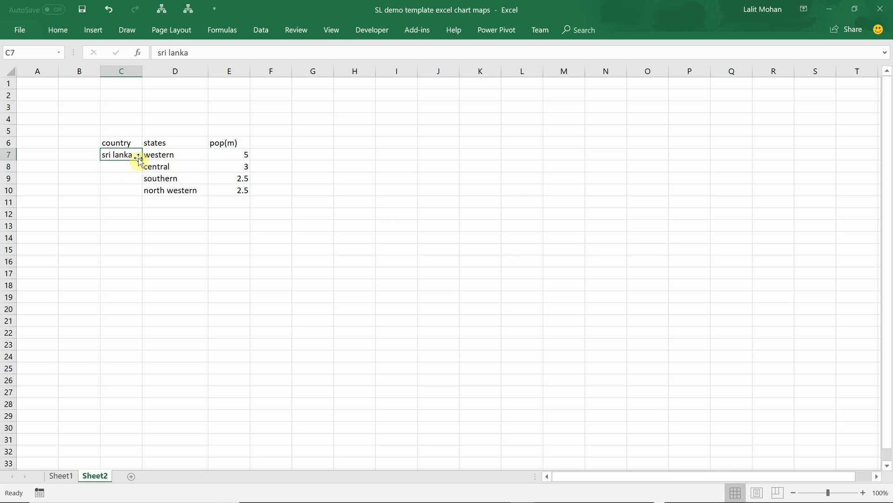
{"action": "left_click_drag", "start_coordinate": [140, 161], "coordinate": [132, 197]}
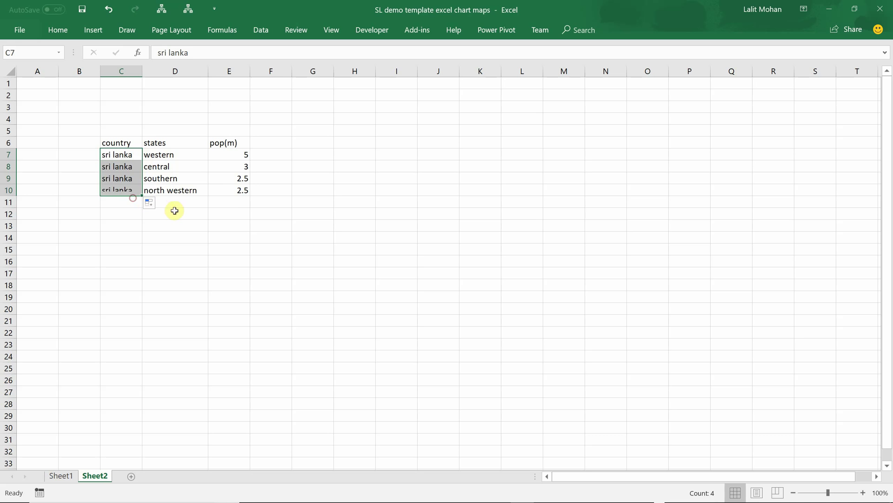
- Insert a filled map chart from C6:E10 and place it enlarged beside the table, spanning about columns F to R and rows 2 to 30
{"action": "left_click_drag", "start_coordinate": [119, 143], "coordinate": [235, 193]}
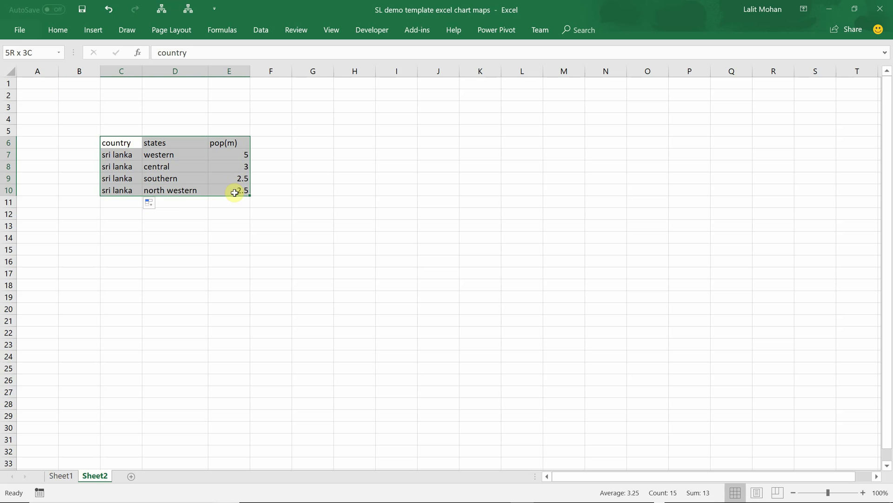
{"action": "left_click", "coordinate": [93, 29]}
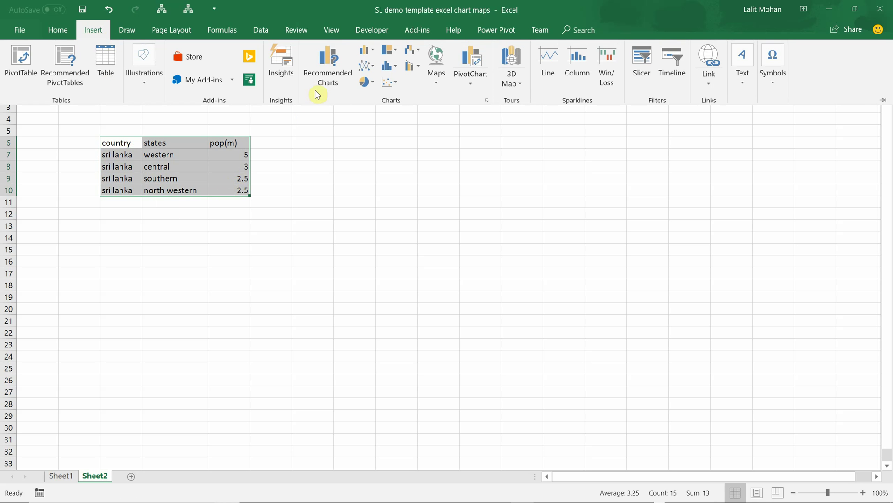
{"action": "left_click", "coordinate": [438, 67]}
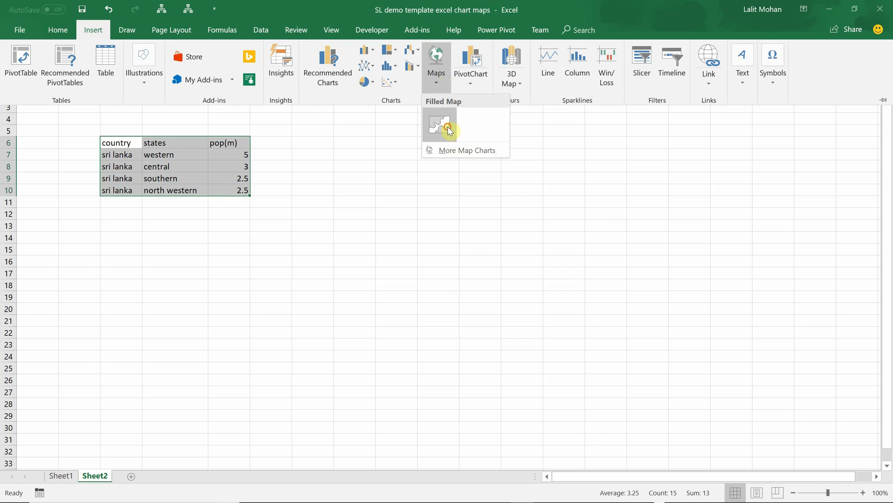
{"action": "left_click", "coordinate": [447, 126]}
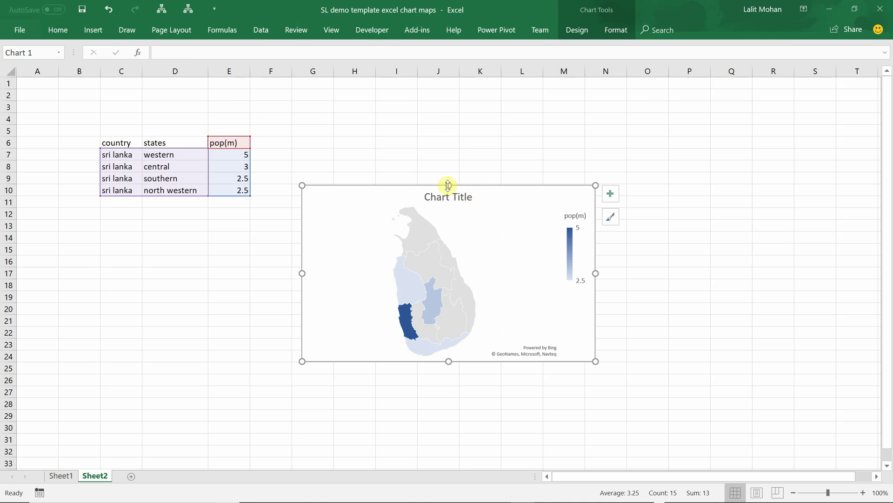
{"action": "left_click_drag", "start_coordinate": [375, 196], "coordinate": [335, 96]}
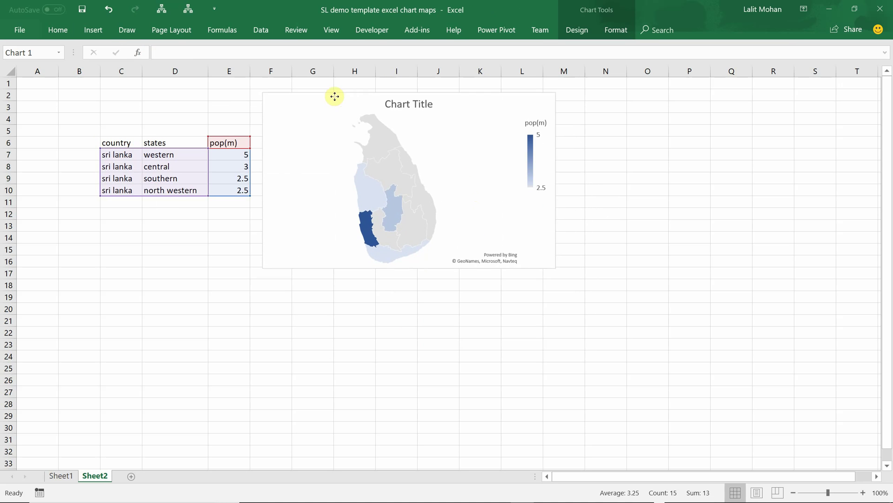
{"action": "left_click_drag", "start_coordinate": [556, 262], "coordinate": [801, 437]}
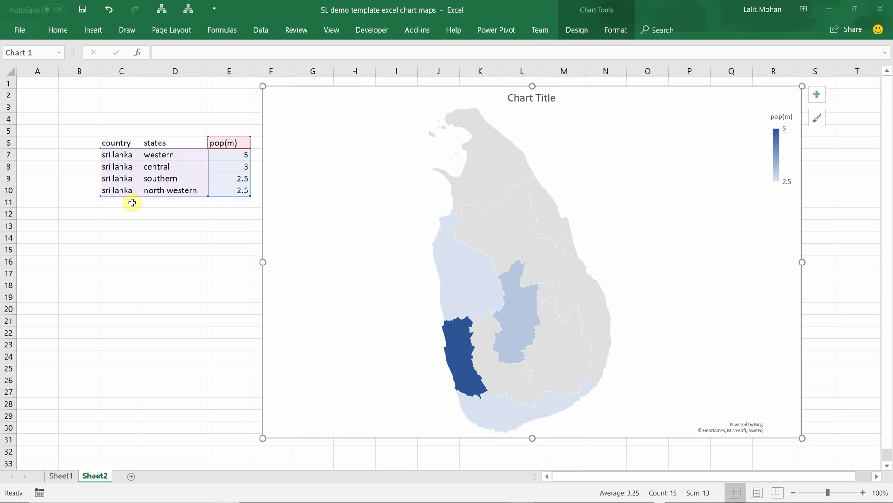
- Extend the states list with sabaragamuwa, uva and eastern in D11:D13
{"action": "left_click", "coordinate": [163, 202]}
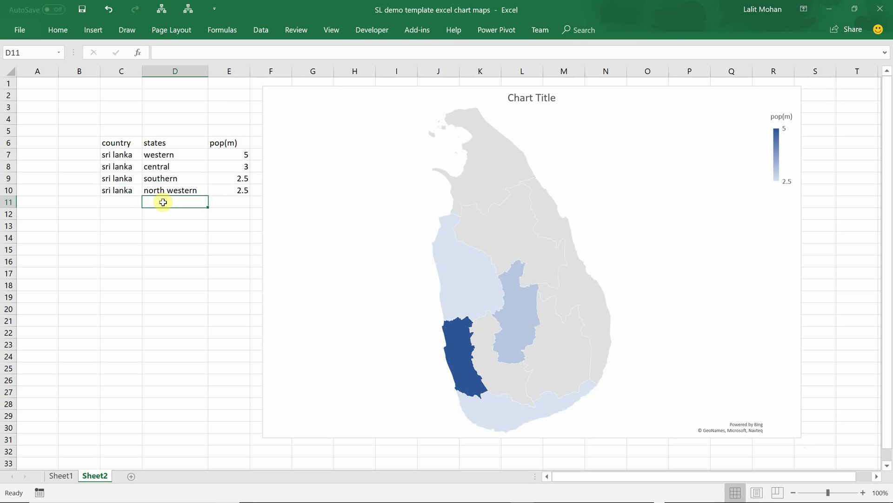
{"action": "type", "text": "sabar"}
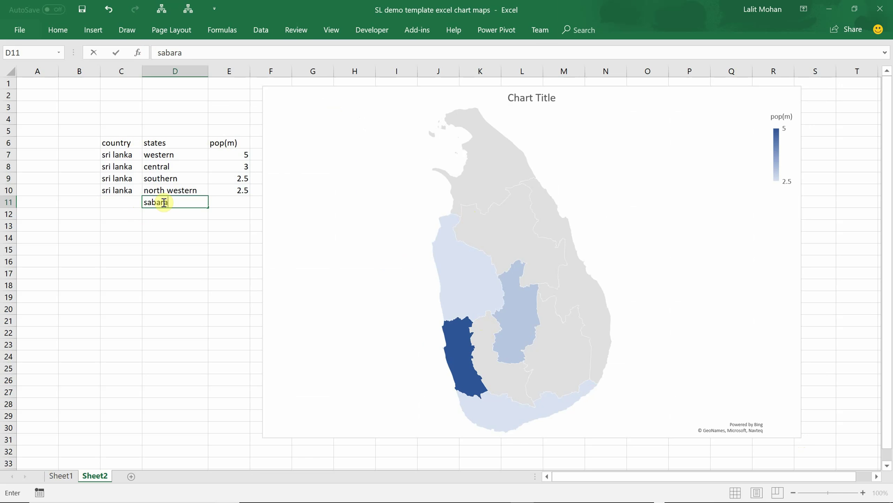
{"action": "type", "text": "agamuwa"}
{"action": "key", "text": "Return"}
{"action": "type", "text": "u"}
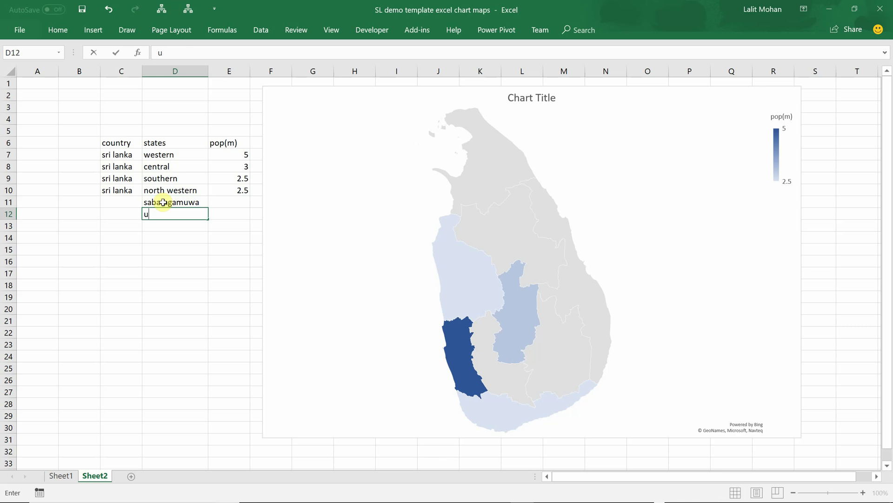
{"action": "type", "text": "va"}
{"action": "key", "text": "Return"}
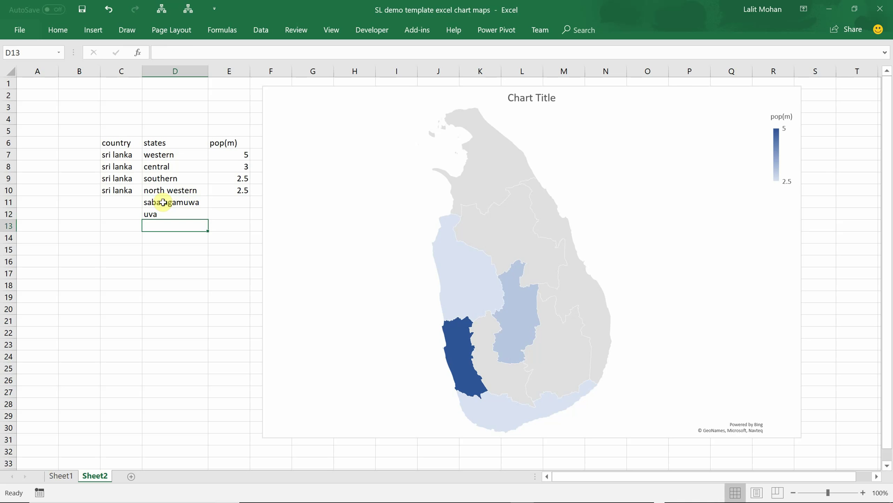
{"action": "type", "text": "easter"}
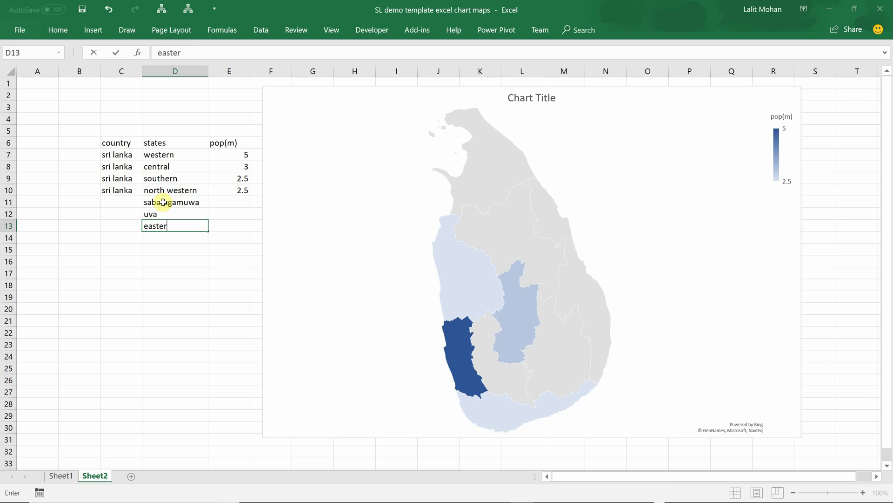
{"action": "type", "text": "n"}
{"action": "key", "text": "Return"}
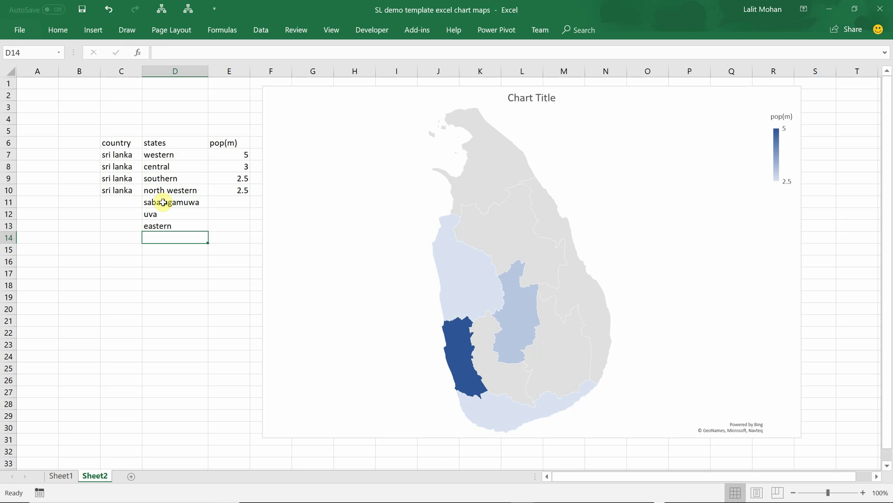
- Add northern and north central in D14:D15 and fill "sri lanka" down the country column to C15
{"action": "type", "text": "no"}
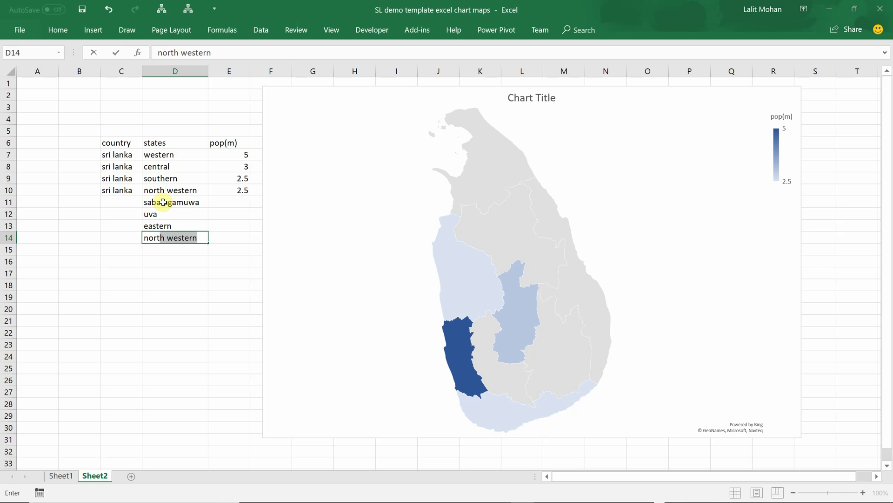
{"action": "type", "text": "rthern"}
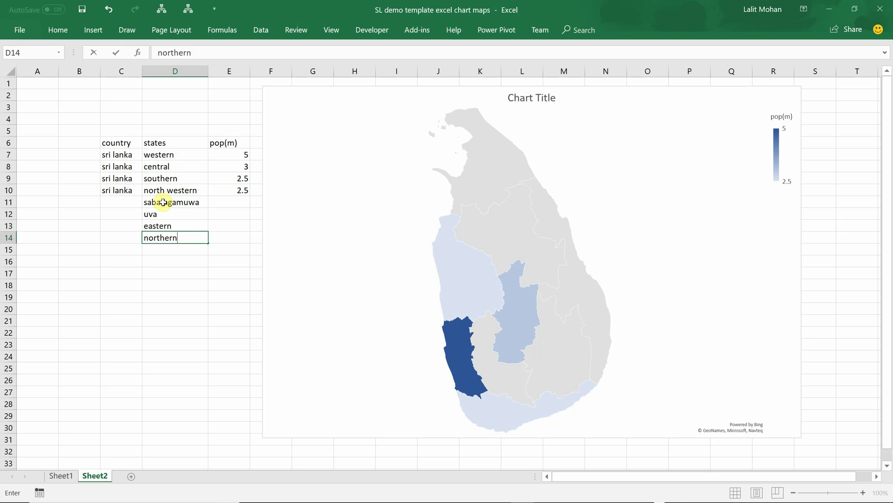
{"action": "key", "text": "Return"}
{"action": "type", "text": "north cen"}
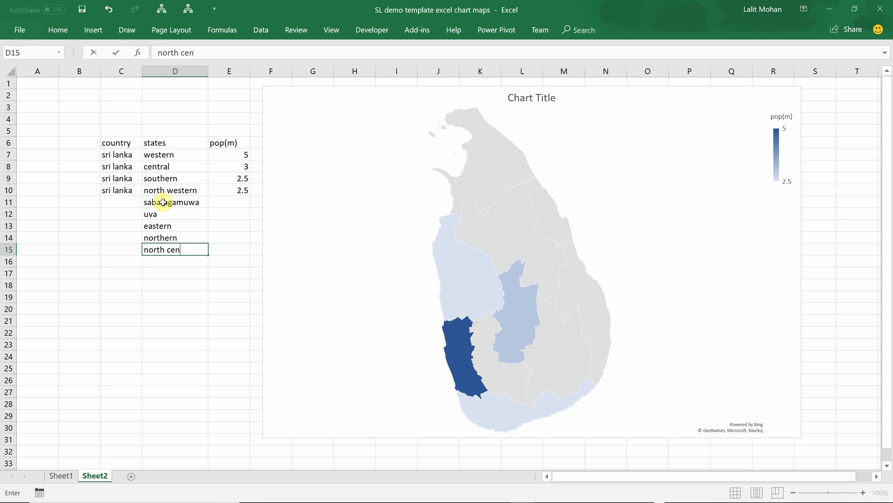
{"action": "type", "text": "trr"}
{"action": "key", "text": "BackSpace"}
{"action": "key", "text": "BackSpace"}
{"action": "type", "text": "l"}
{"action": "key", "text": "Return"}
{"action": "left_click", "coordinate": [117, 190]}
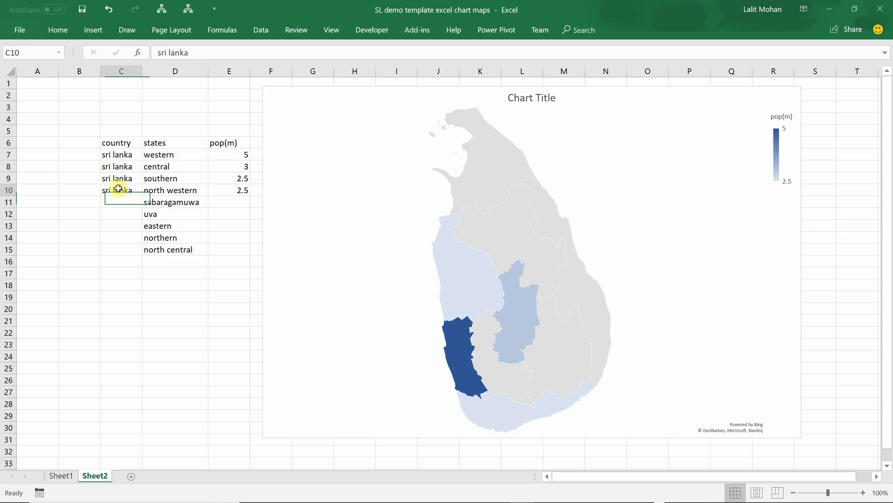
{"action": "left_click_drag", "start_coordinate": [141, 195], "coordinate": [136, 253]}
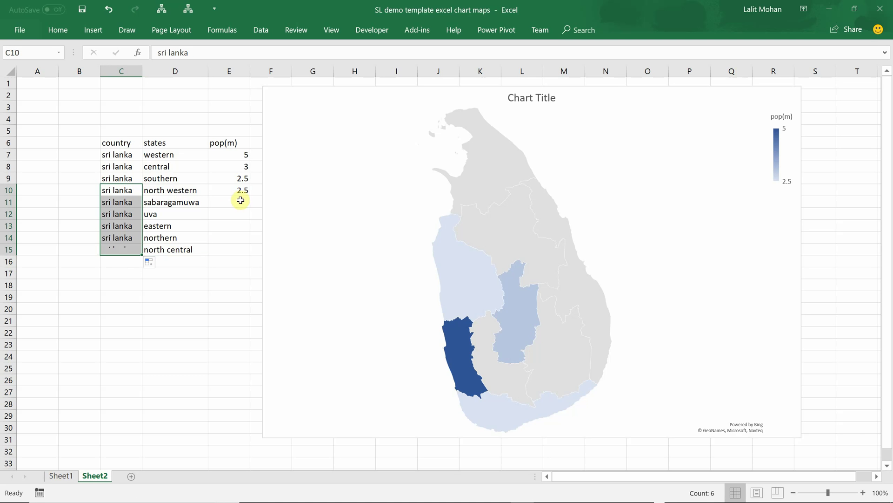
- Enter the populations 2.25, 2.25, 1.5, 1 and 2.2 in E11:E15 for the added states
{"action": "left_click", "coordinate": [231, 200]}
{"action": "type", "text": "2."}
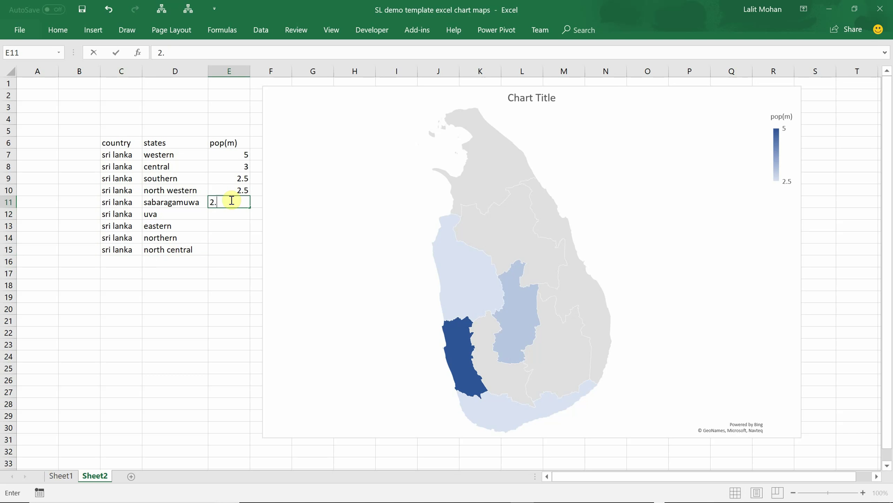
{"action": "type", "text": "25"}
{"action": "key", "text": "Return"}
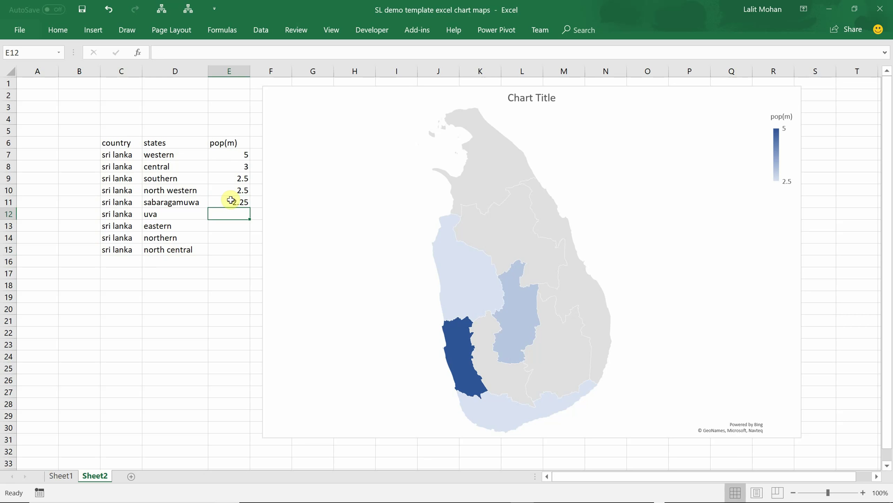
{"action": "type", "text": "2.25"}
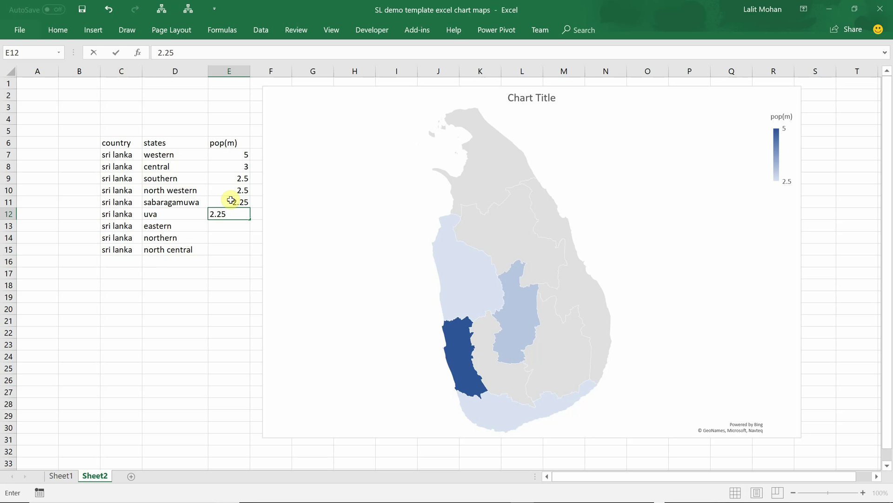
{"action": "key", "text": "Return"}
{"action": "type", "text": "1.5"}
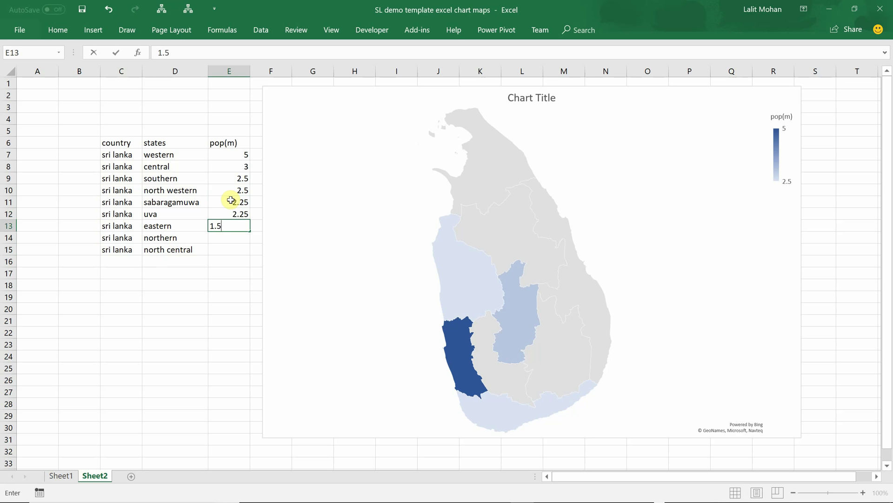
{"action": "key", "text": "Return"}
{"action": "type", "text": "1"}
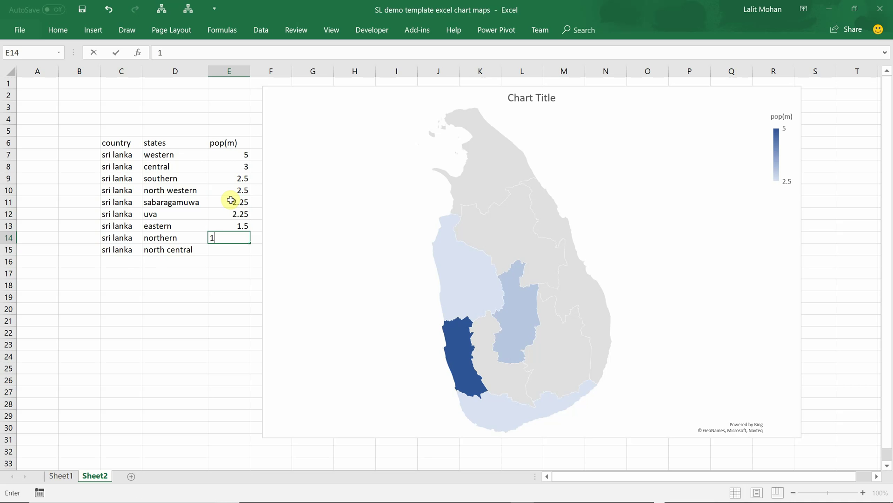
{"action": "key", "text": "Return"}
{"action": "type", "text": "2.2"}
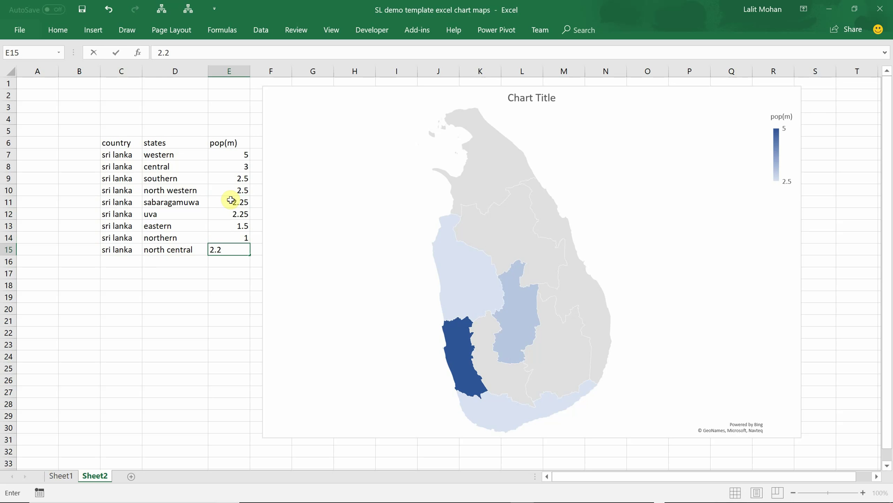
{"action": "key", "text": "Return"}
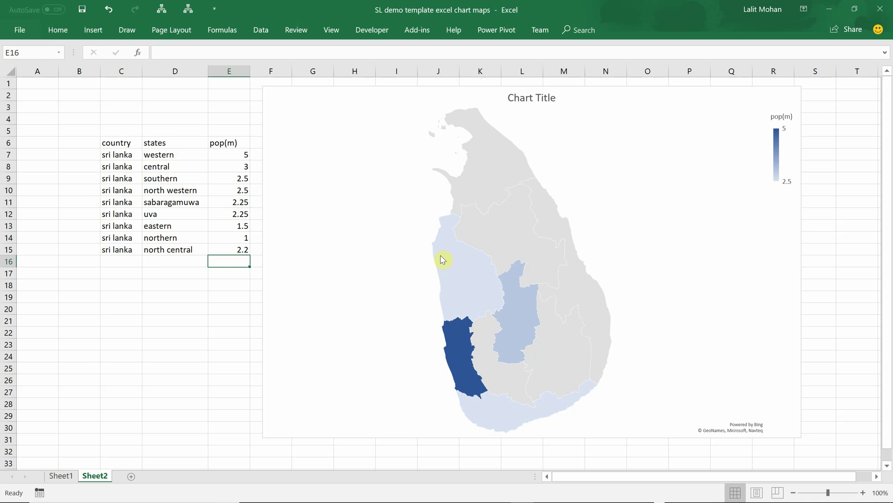
- Extend the map chart's source data range down to row 15 to include all nine states
{"action": "left_click", "coordinate": [502, 231]}
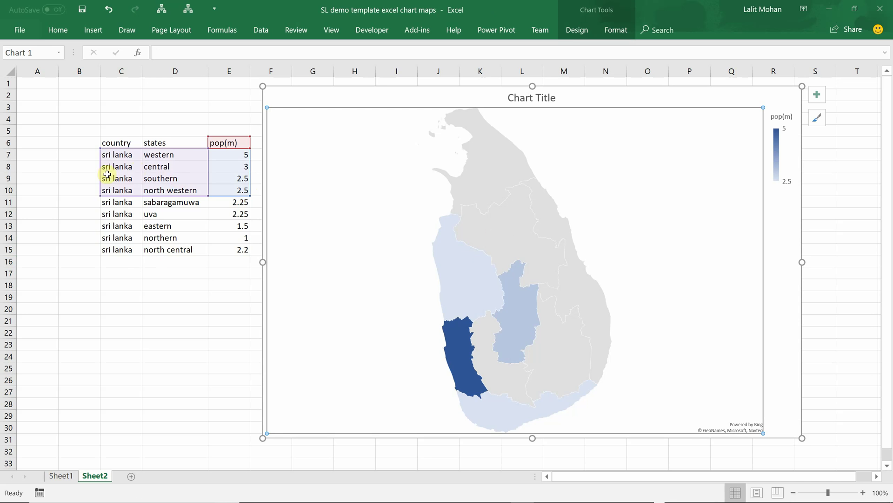
{"action": "left_click_drag", "start_coordinate": [99, 195], "coordinate": [93, 255]}
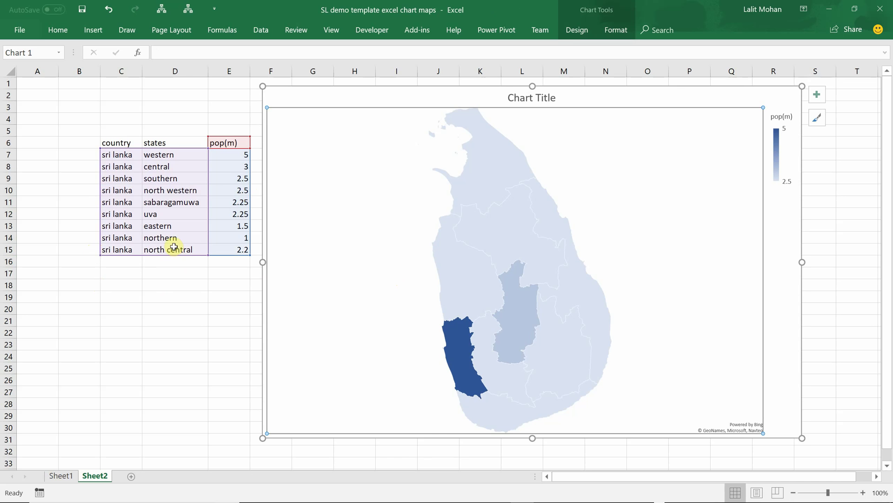
{"action": "left_click", "coordinate": [173, 247]}
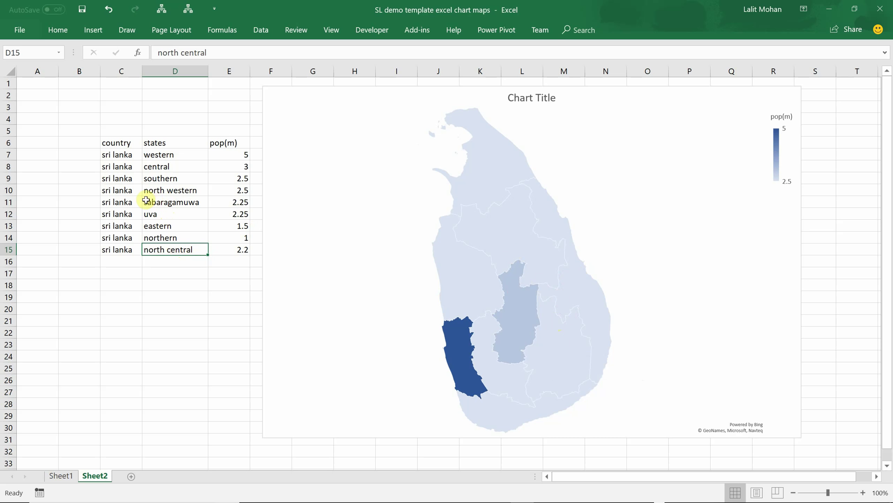
- Change the Sri Lanka map's series color to Diverging (3-color) and set the minimum color to green
{"action": "double_click", "coordinate": [466, 271]}
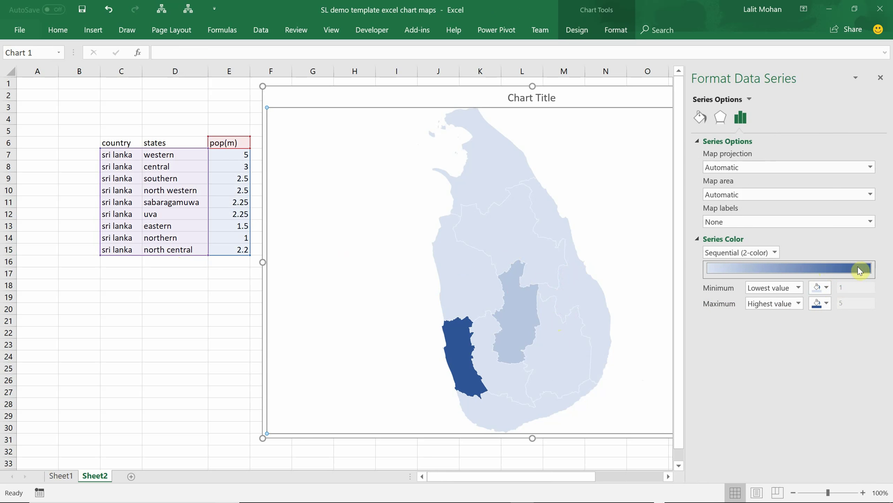
{"action": "left_click", "coordinate": [772, 253]}
{"action": "left_click", "coordinate": [759, 278]}
{"action": "left_click", "coordinate": [827, 288]}
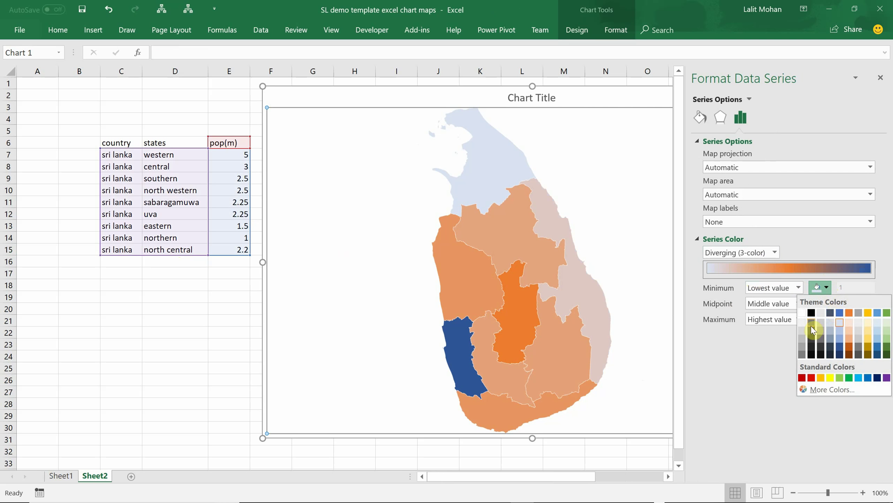
{"action": "left_click", "coordinate": [886, 315]}
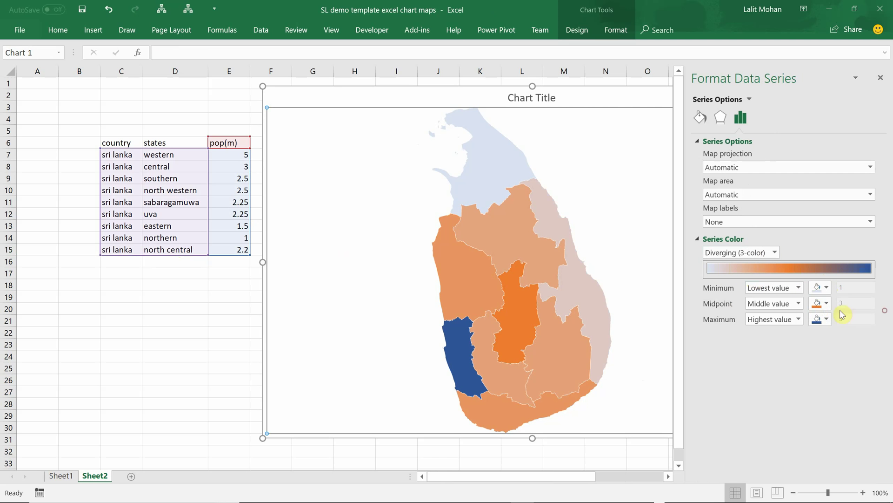
- Set the map series' midpoint color to yellow and its maximum color to red, then finish the series formatting
{"action": "left_click", "coordinate": [826, 303]}
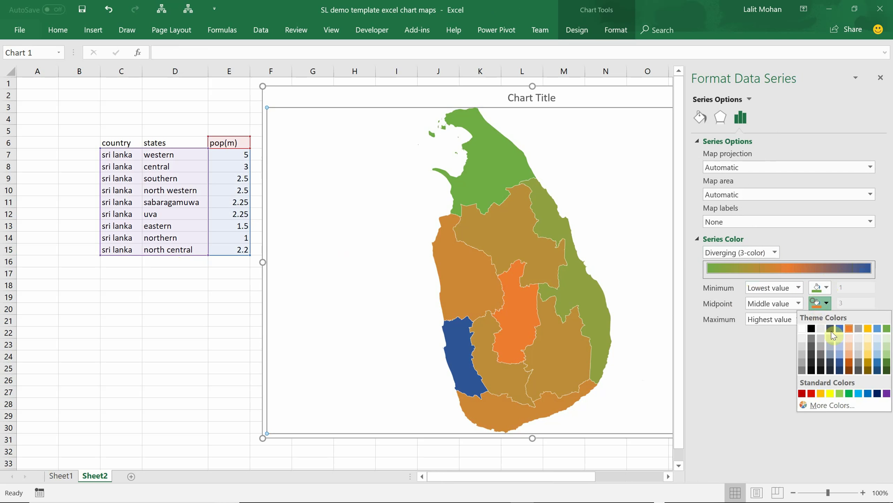
{"action": "left_click", "coordinate": [830, 393]}
{"action": "left_click", "coordinate": [827, 319]}
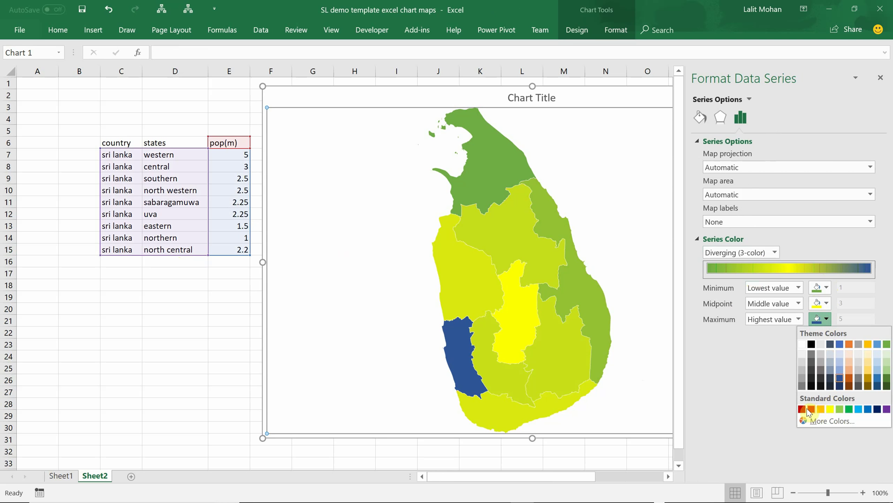
{"action": "left_click", "coordinate": [810, 409]}
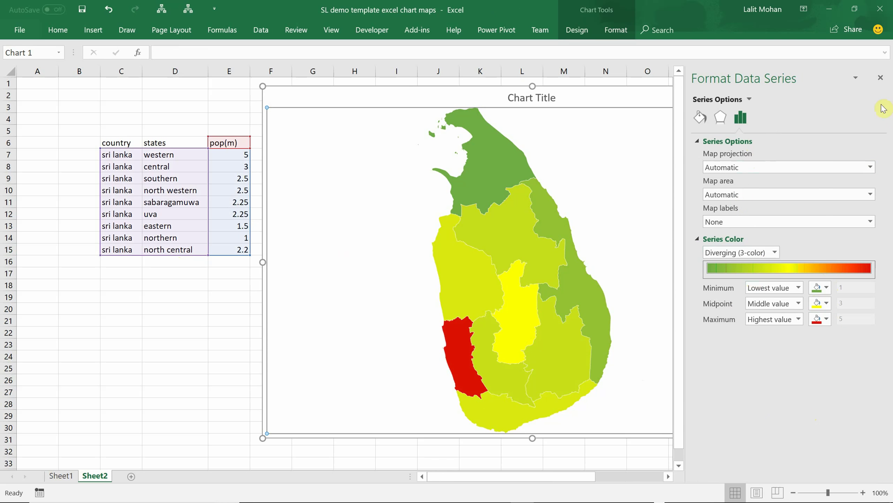
{"action": "left_click", "coordinate": [879, 76]}
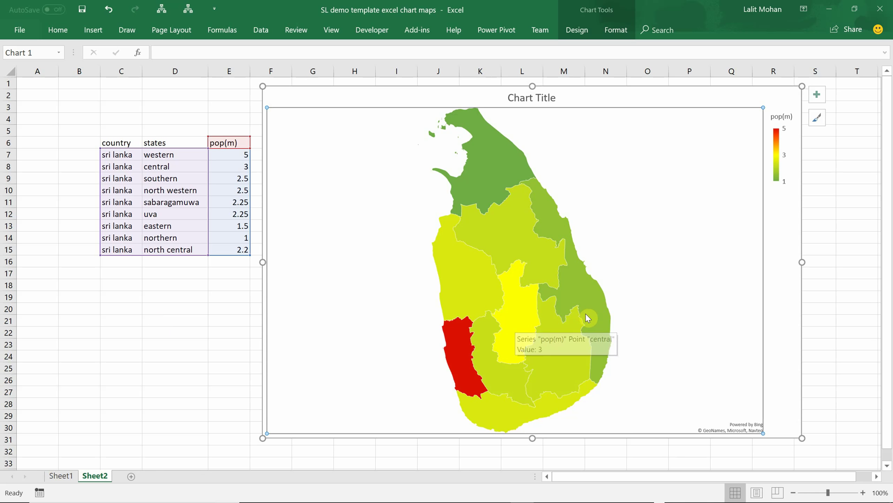
- Add data labels to the Sri Lanka map chart
{"action": "mouse_move", "coordinate": [529, 172]}
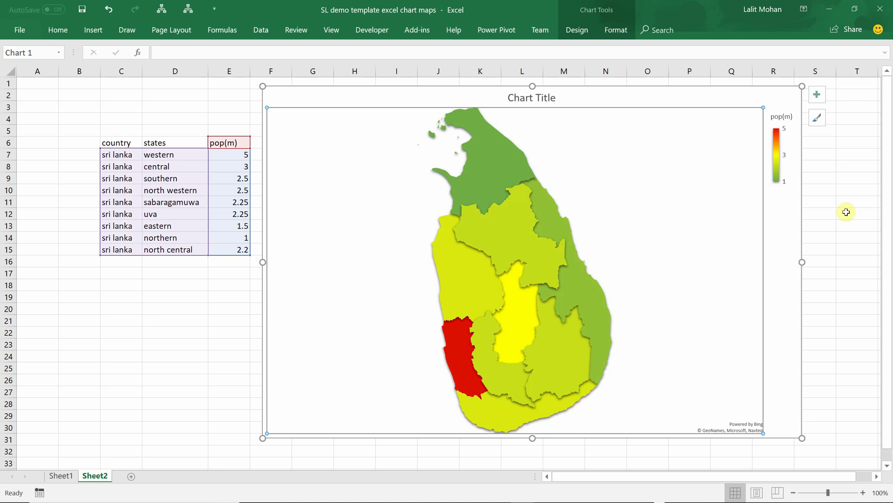
{"action": "left_click", "coordinate": [819, 96]}
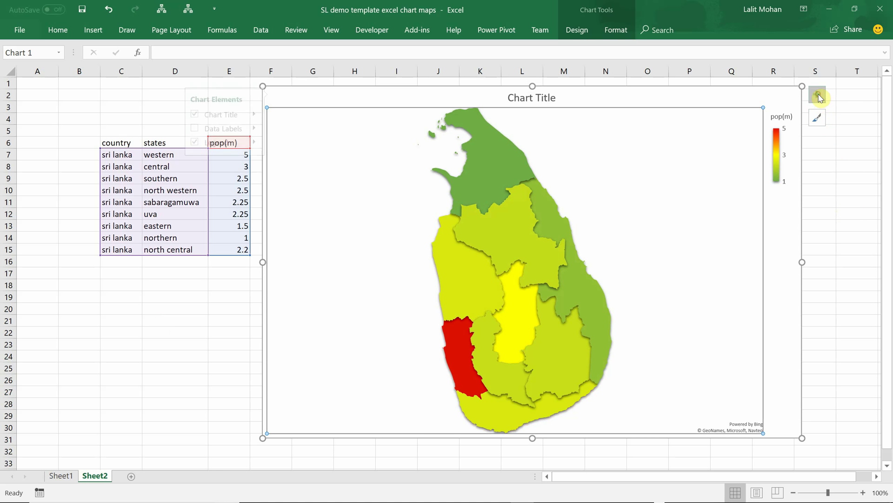
{"action": "left_click", "coordinate": [221, 129]}
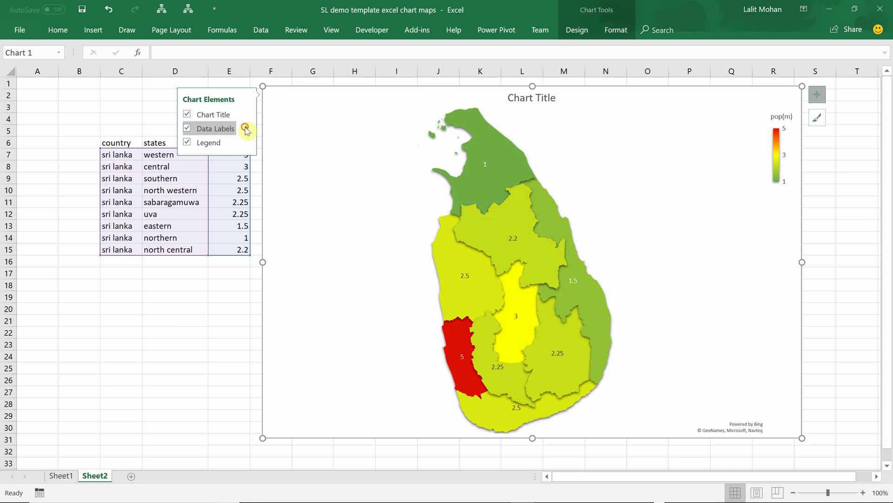
- Include the category name alongside the value in the map's data labels and enlarge the chart to about column T, row 32
{"action": "left_click", "coordinate": [246, 128]}
{"action": "left_click", "coordinate": [524, 255]}
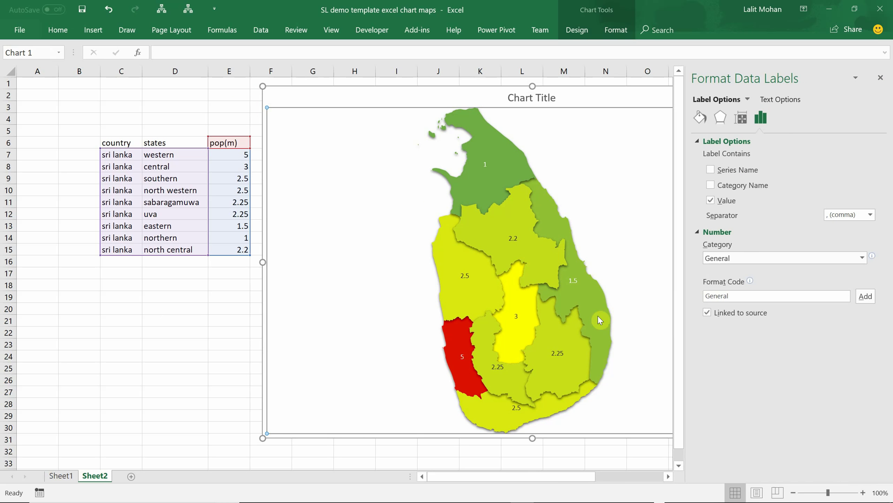
{"action": "left_click", "coordinate": [711, 185]}
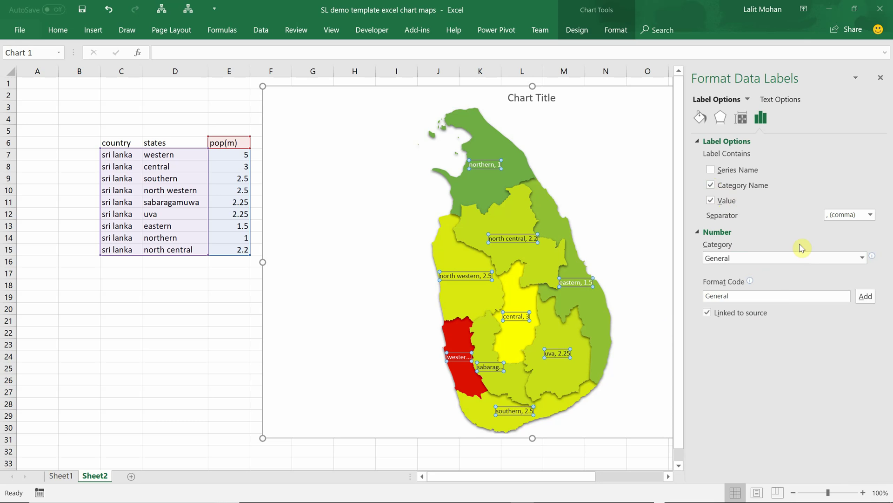
{"action": "left_click", "coordinate": [879, 80]}
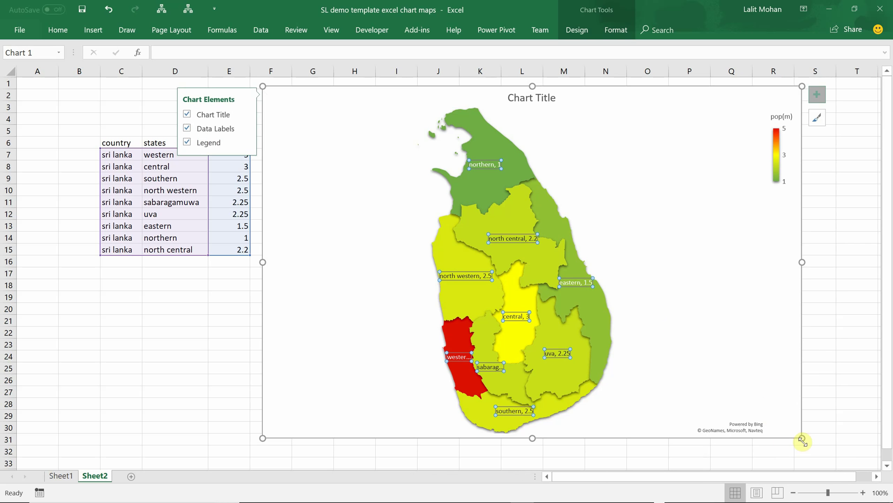
{"action": "left_click_drag", "start_coordinate": [802, 438], "coordinate": [847, 459]}
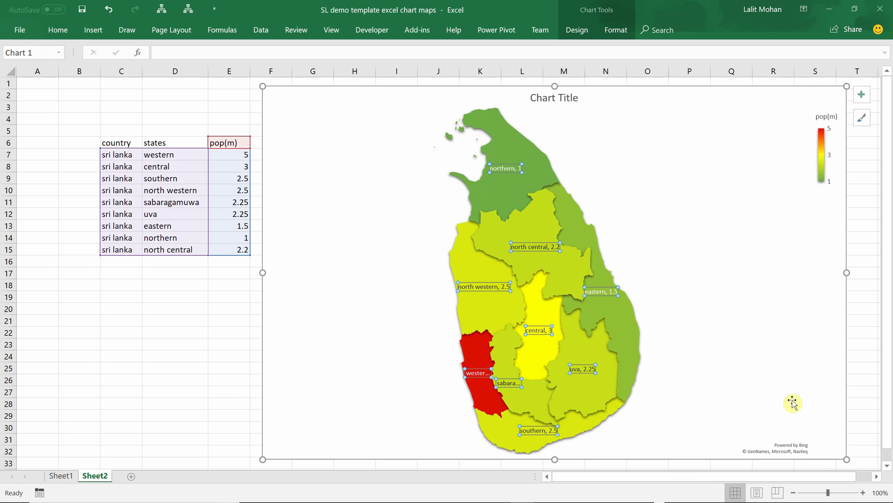